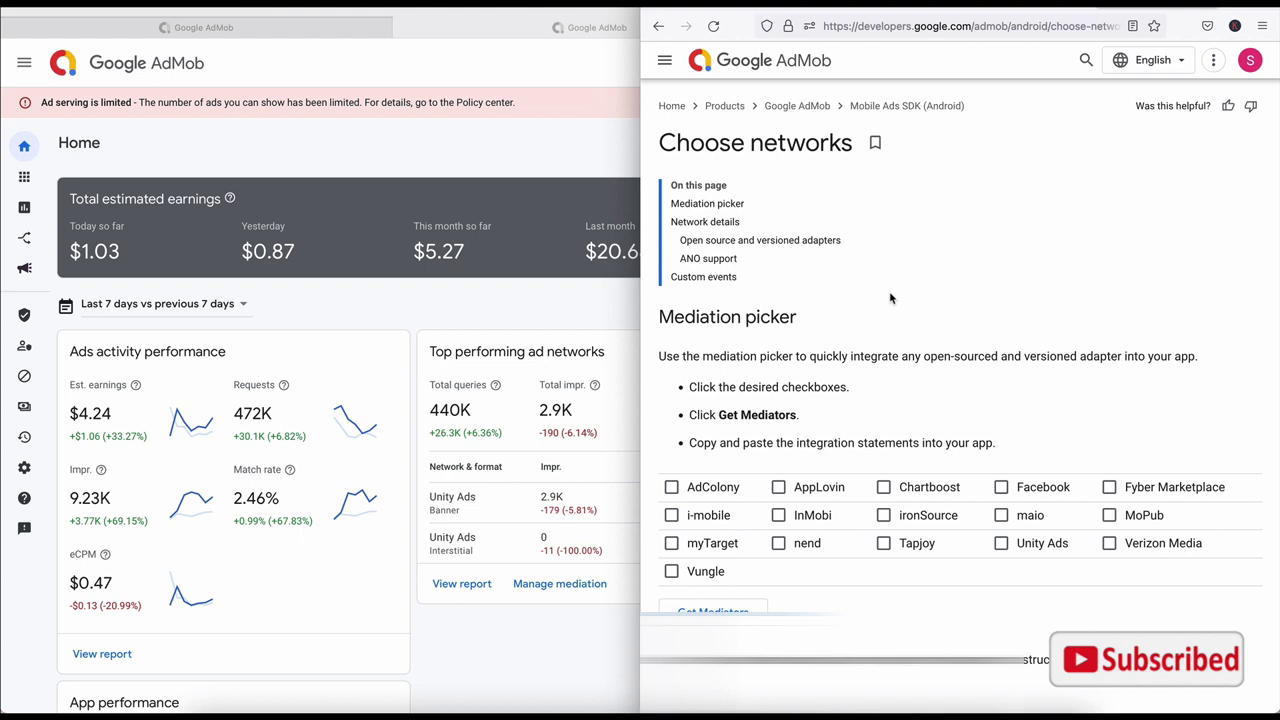
Examine the earnings overviews on the AdMob home pages and the ads revenue on the Unity dashboard.
click(580, 157)
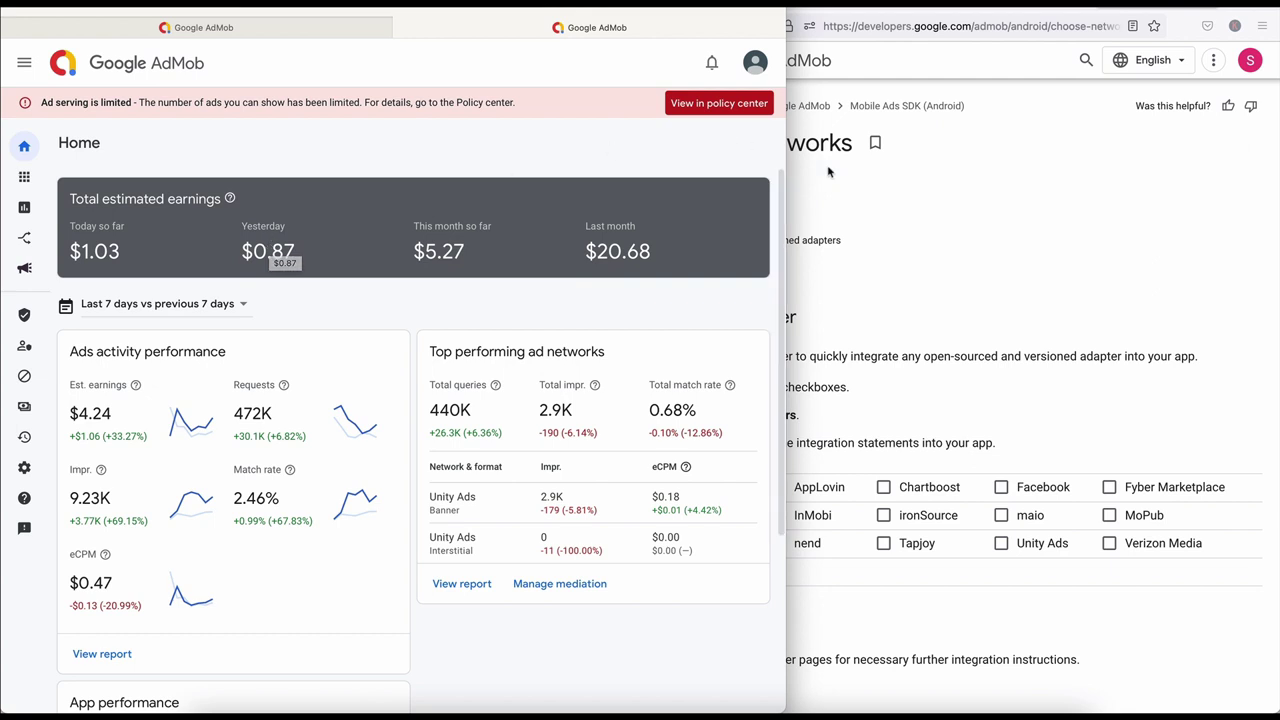
click(931, 214)
key(ctrl+Tab)
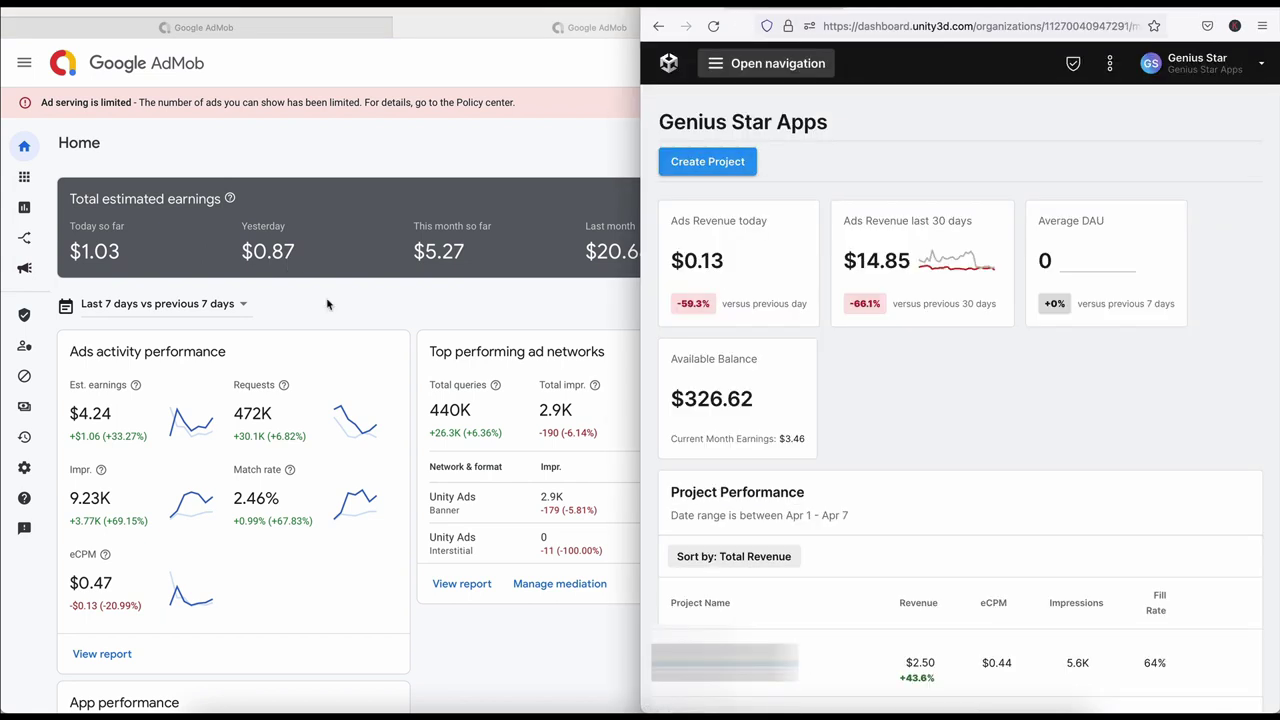
click(387, 178)
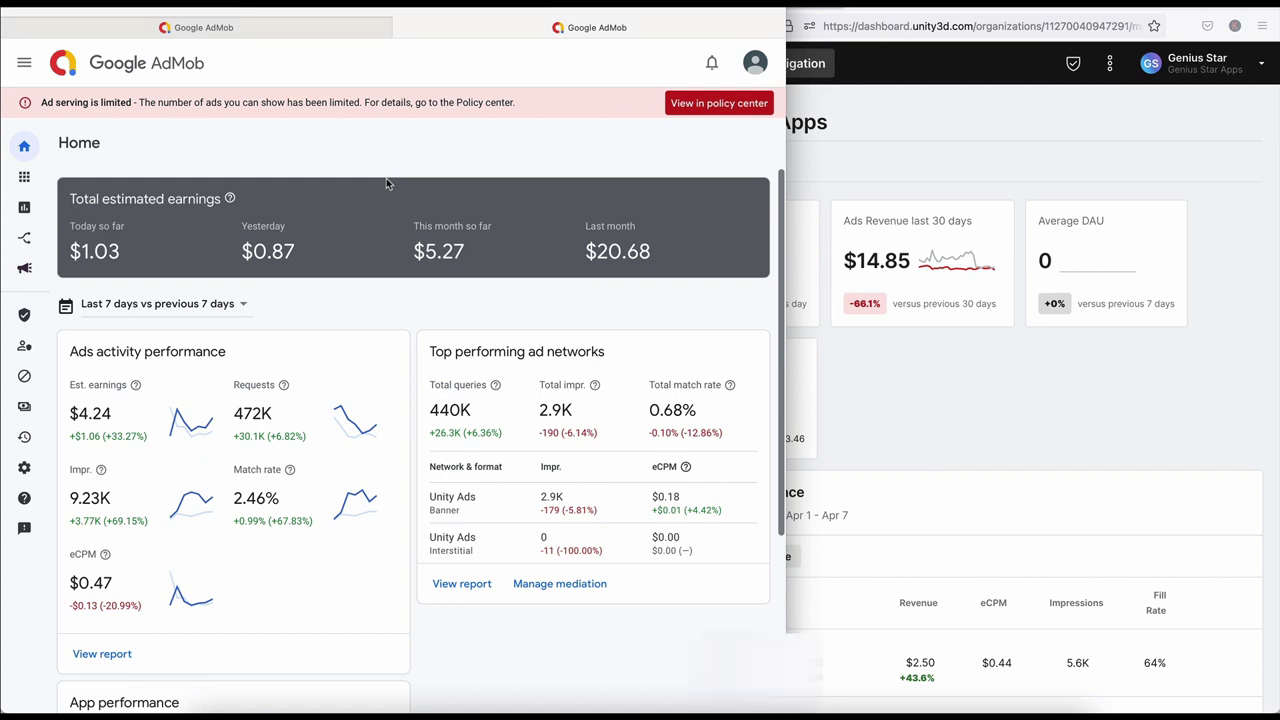
click(938, 318)
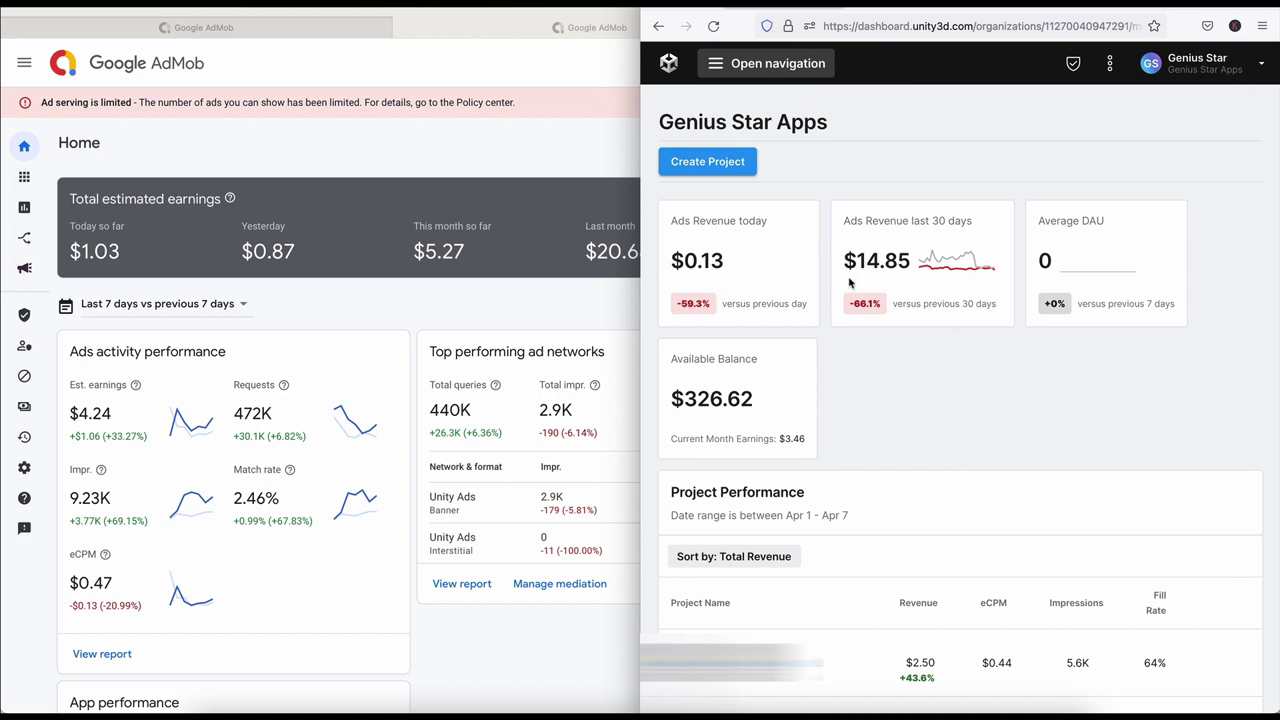
mouse_move(950, 284)
click(447, 145)
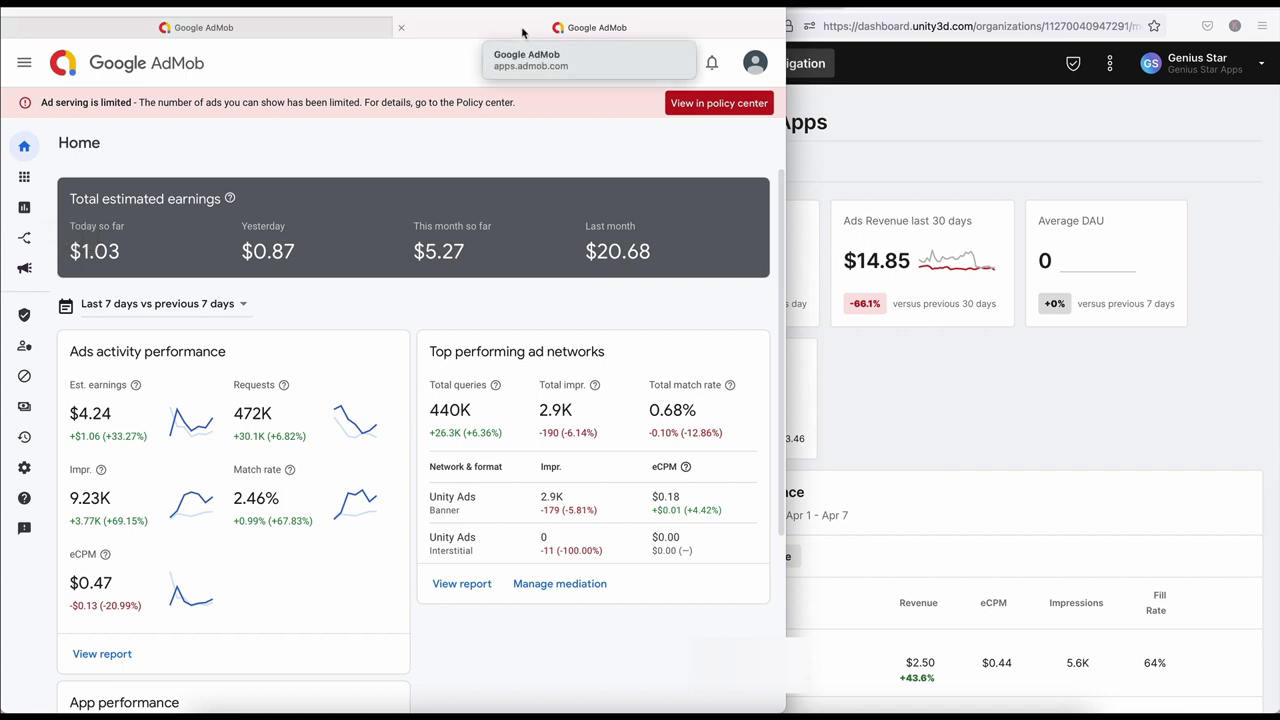
click(210, 27)
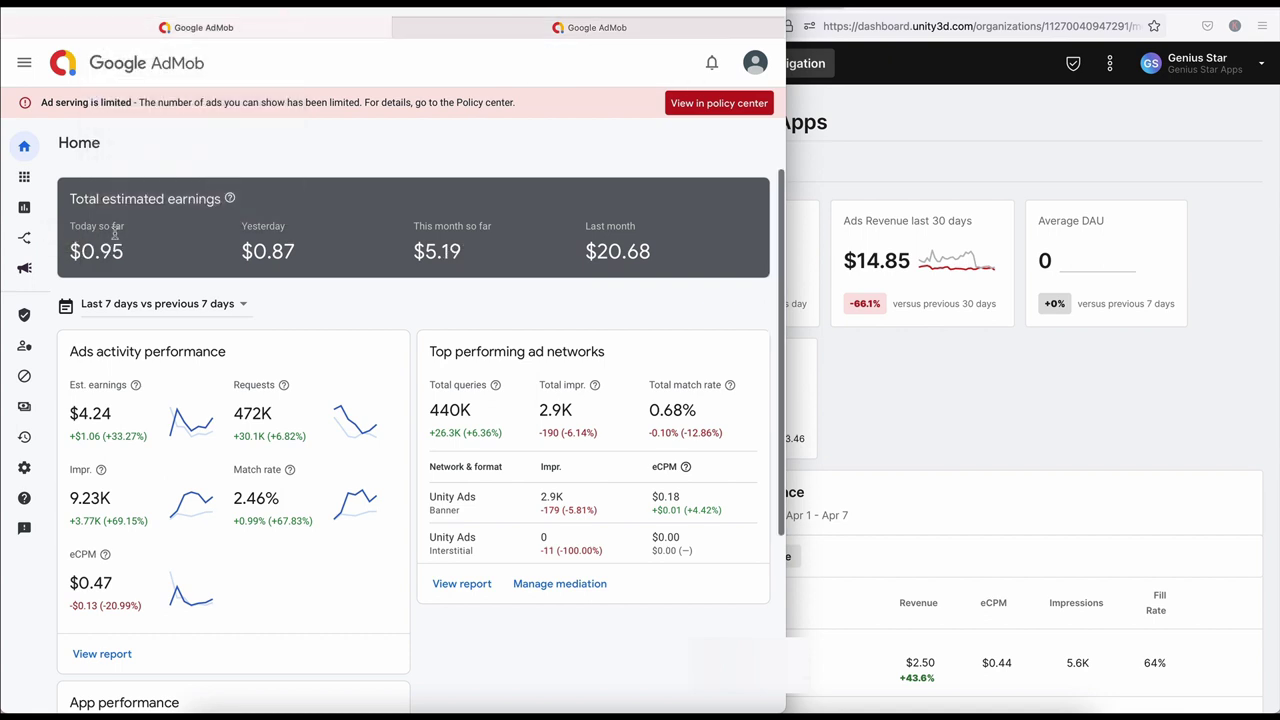
click(629, 35)
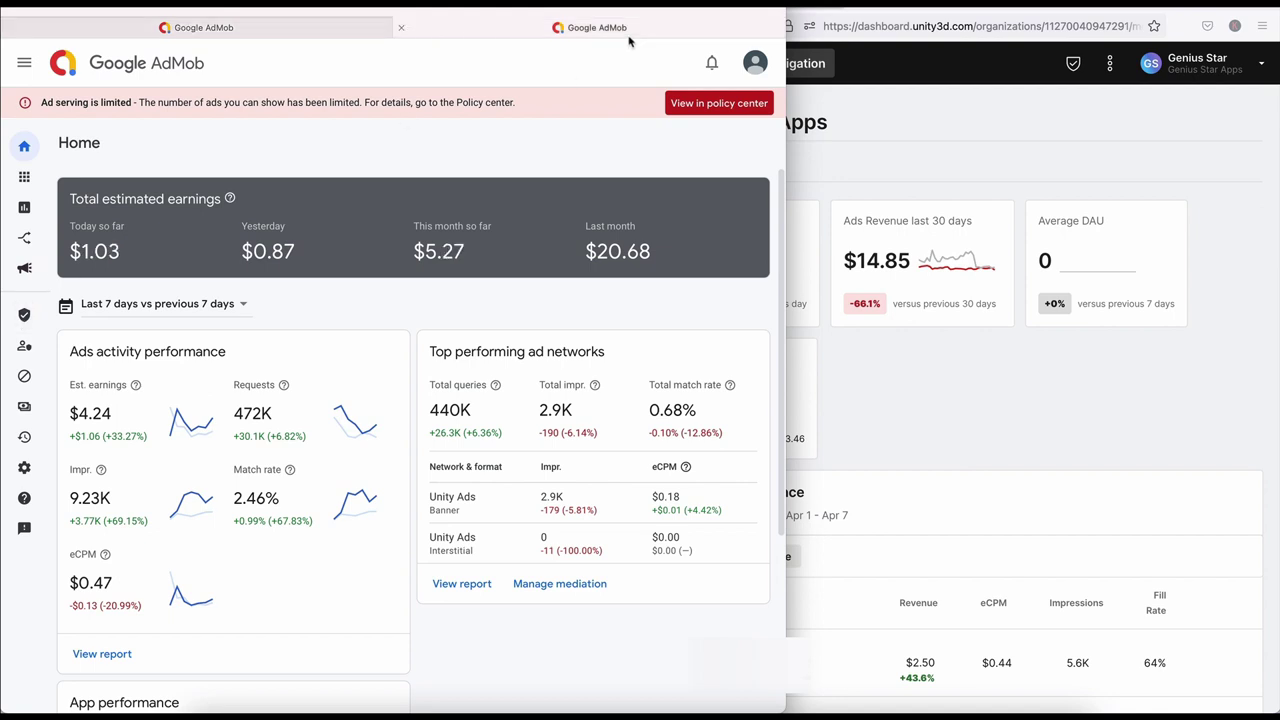
Open AdMob's Mediation page, view the bidding sources and return to the mediation groups list.
click(26, 240)
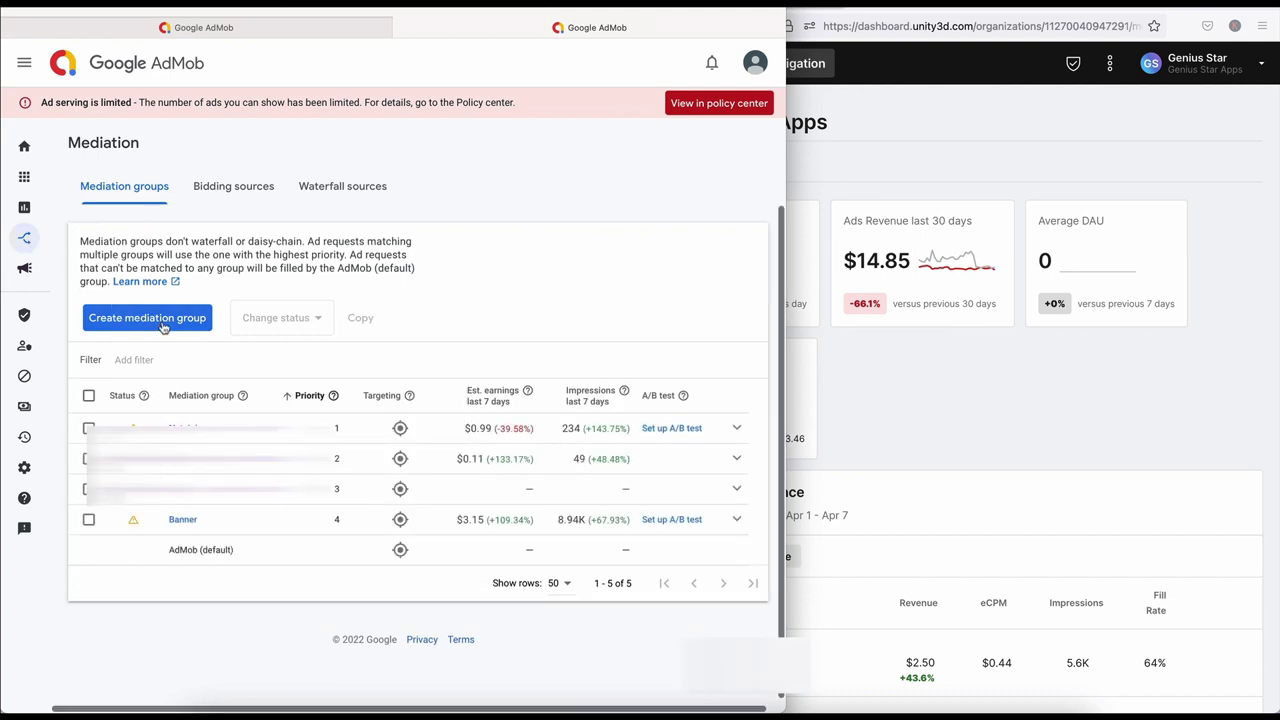
click(226, 190)
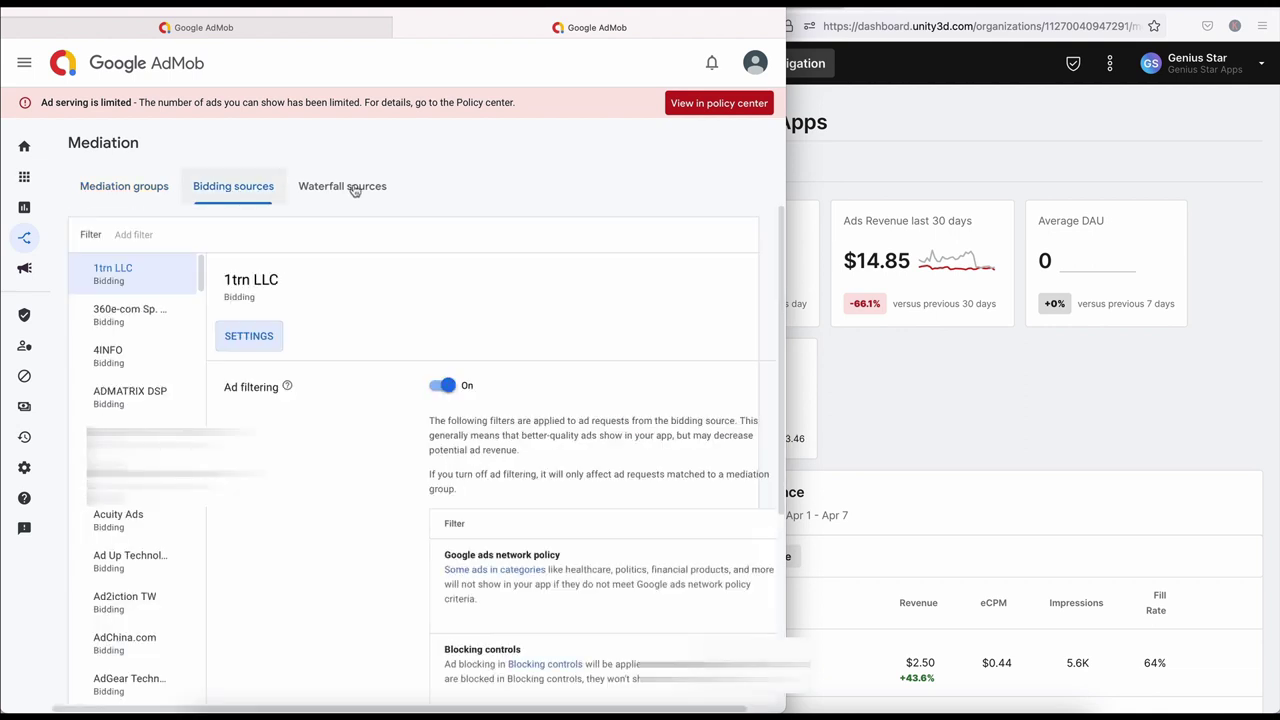
click(130, 191)
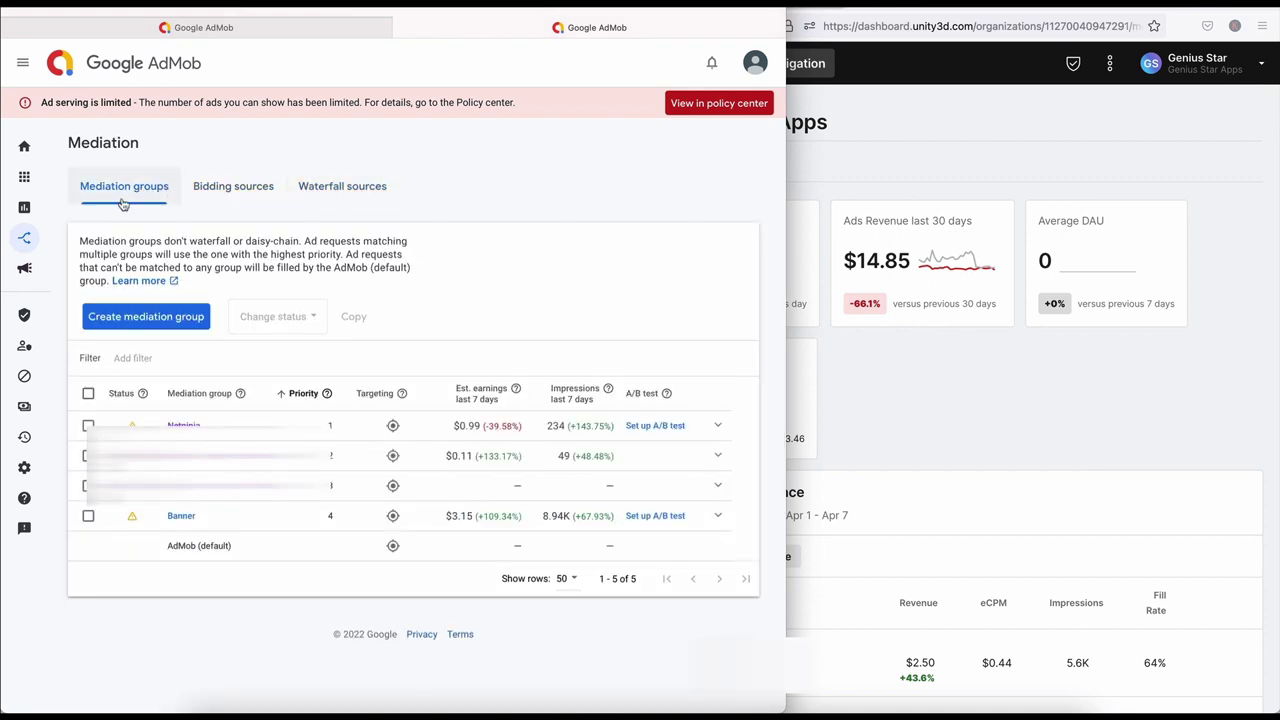
Start a new mediation group with the Banner ad format for the Android platform.
click(158, 316)
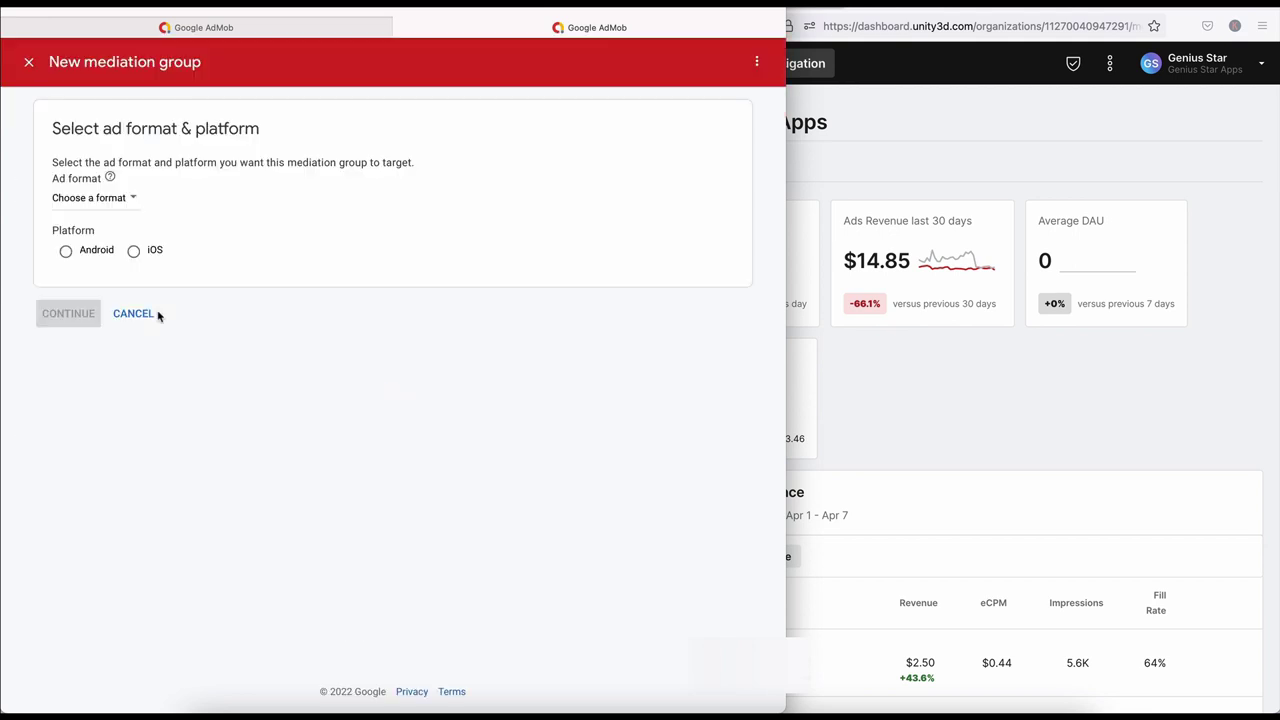
click(87, 198)
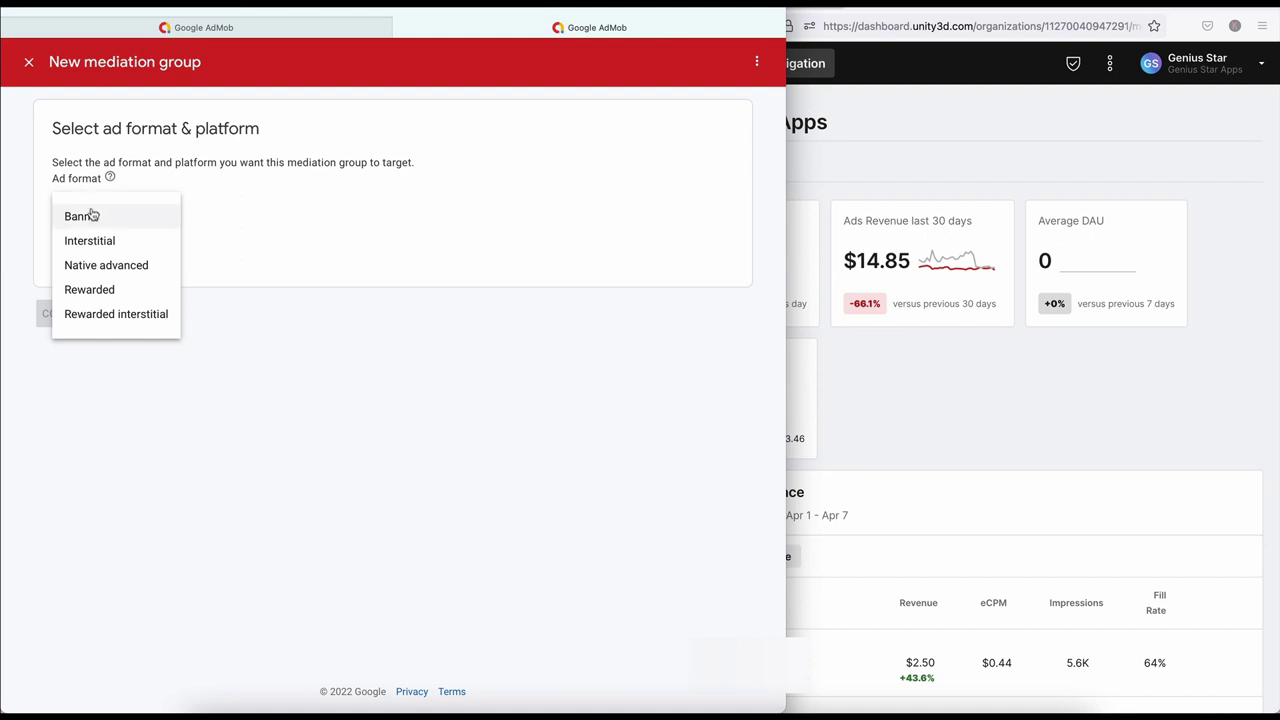
click(90, 215)
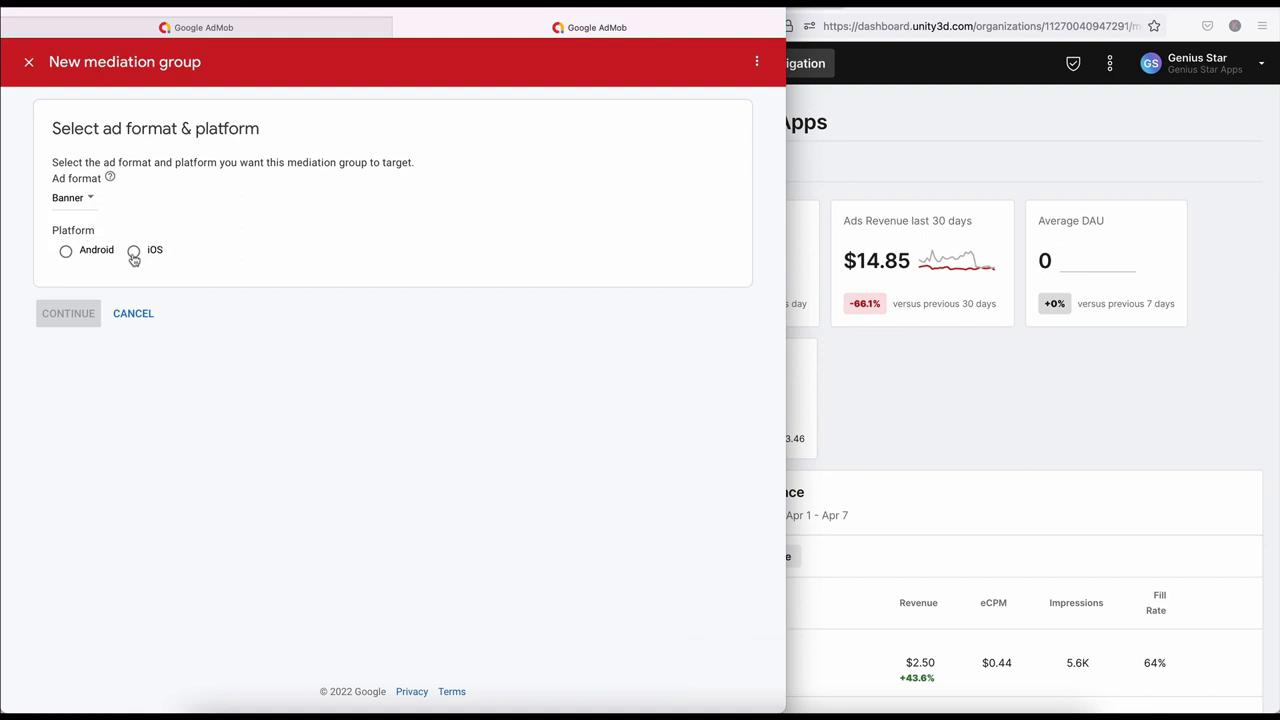
click(65, 251)
click(72, 310)
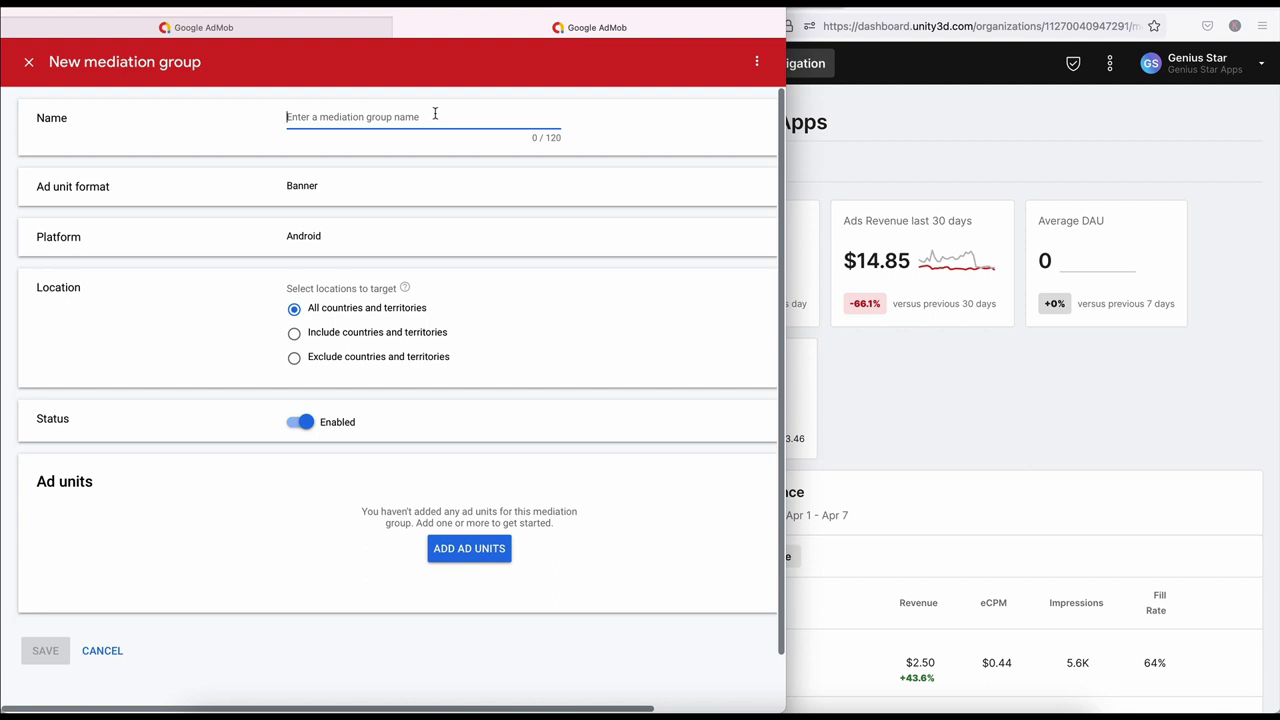
Name the new mediation group BannerAdsMed.
text(Banner)
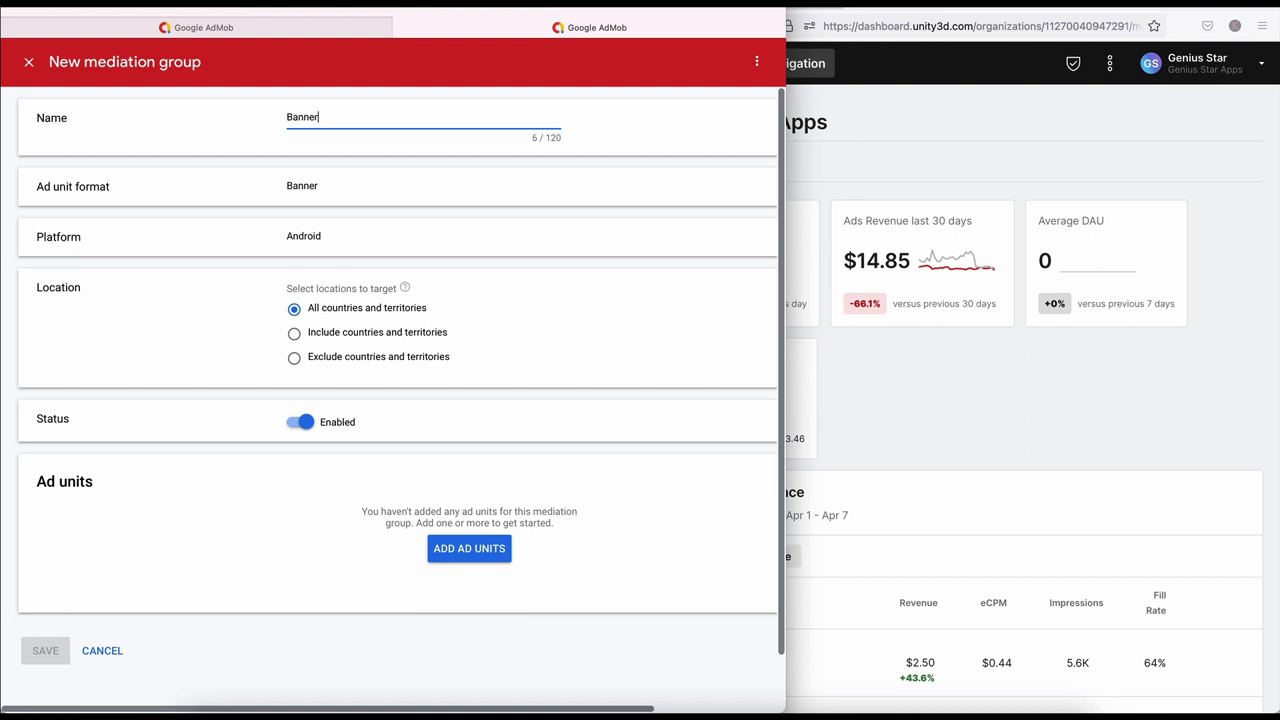
text(AdsNed)
key(BackSpace)
key(BackSpace)
key(BackSpace)
text(Med)
Add both listed banner ad units to the mediation group.
scroll(422, 512, down, 1)
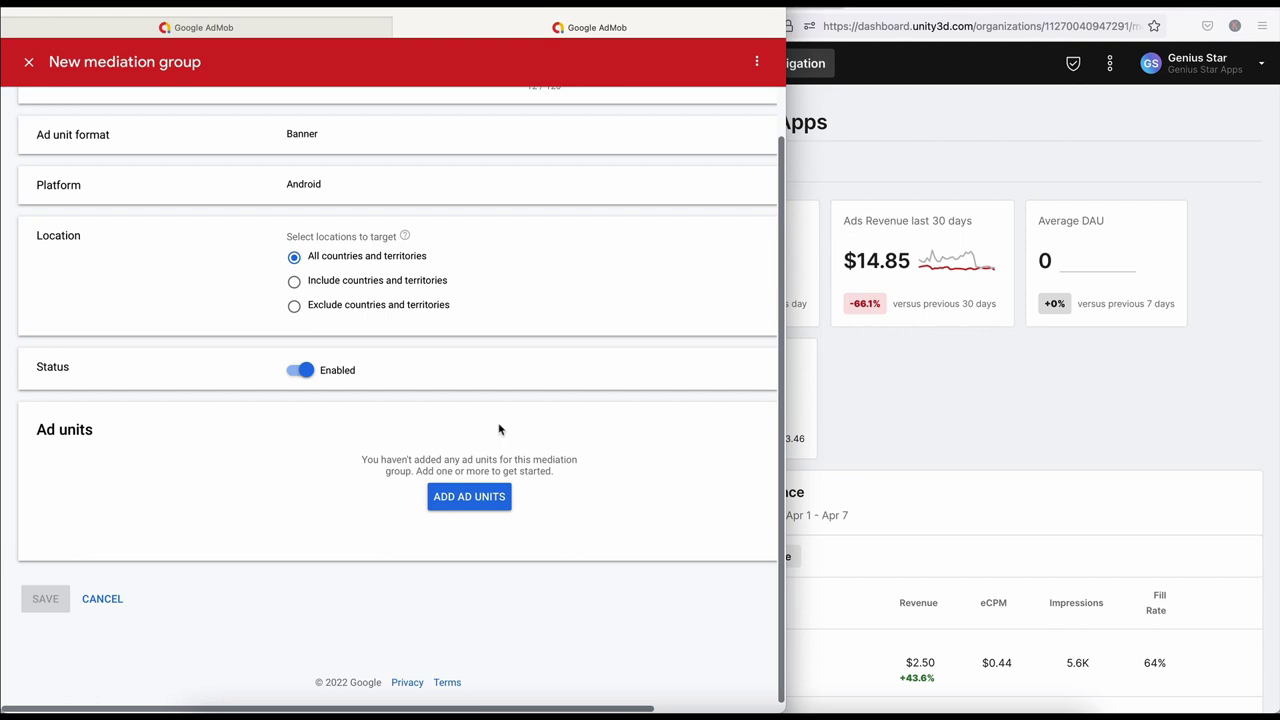
click(480, 503)
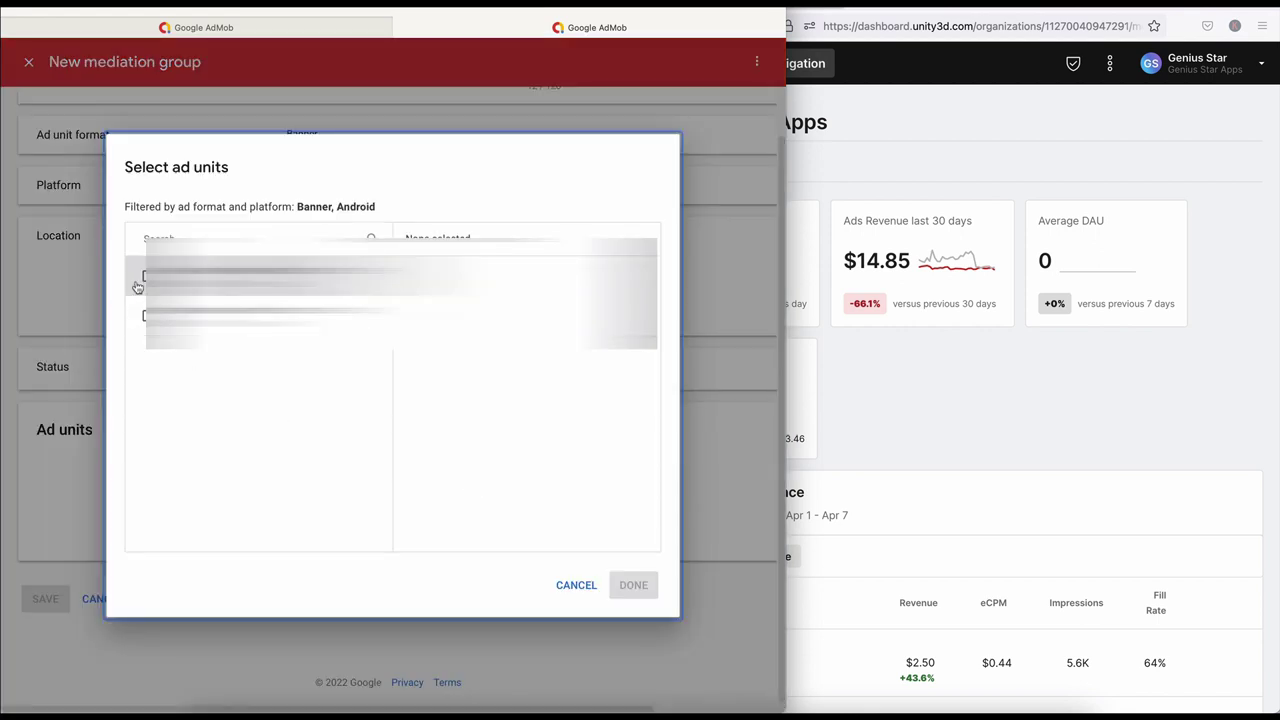
click(140, 286)
click(142, 316)
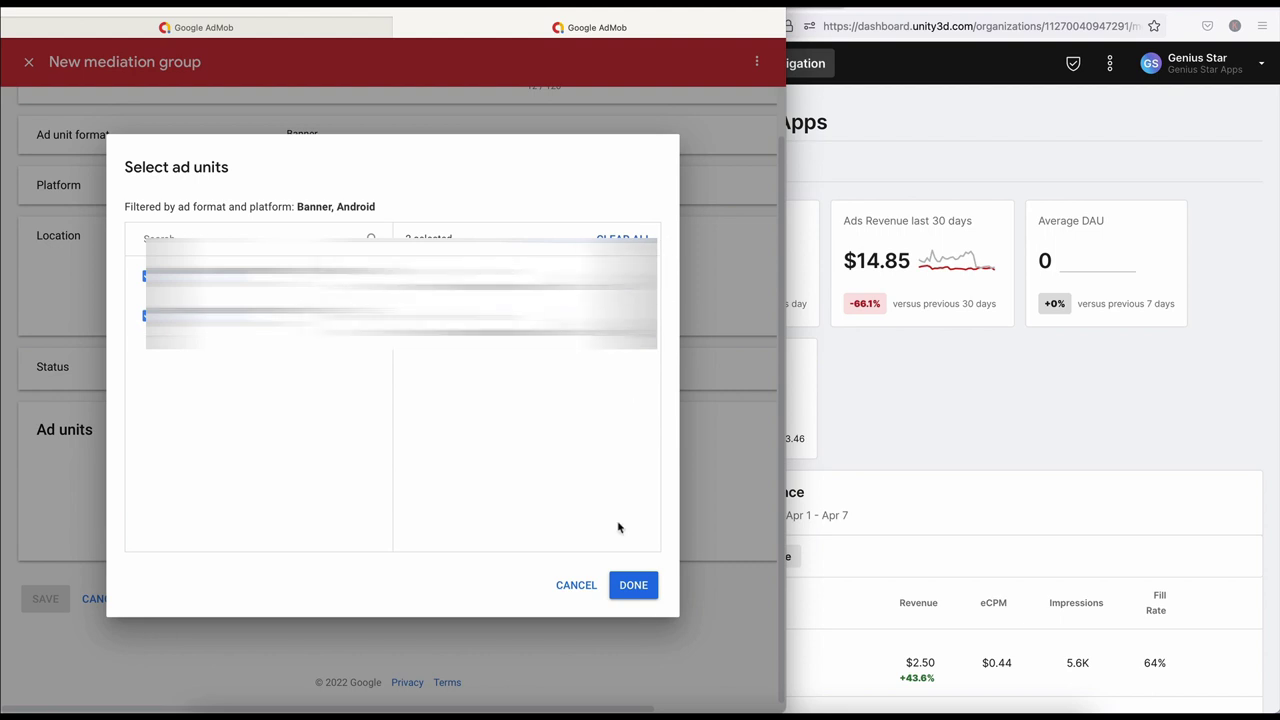
click(648, 592)
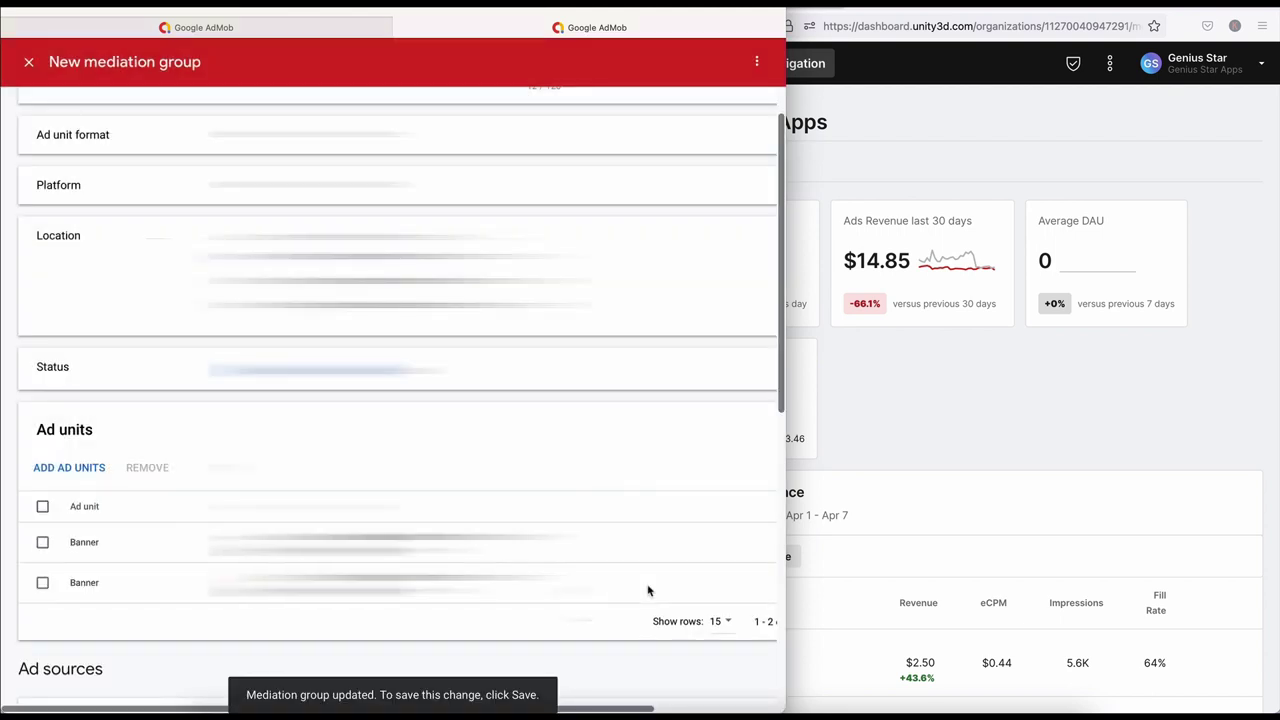
Search the waterfall ad sources for Unity and select Unity Ads.
scroll(648, 591, down, 3)
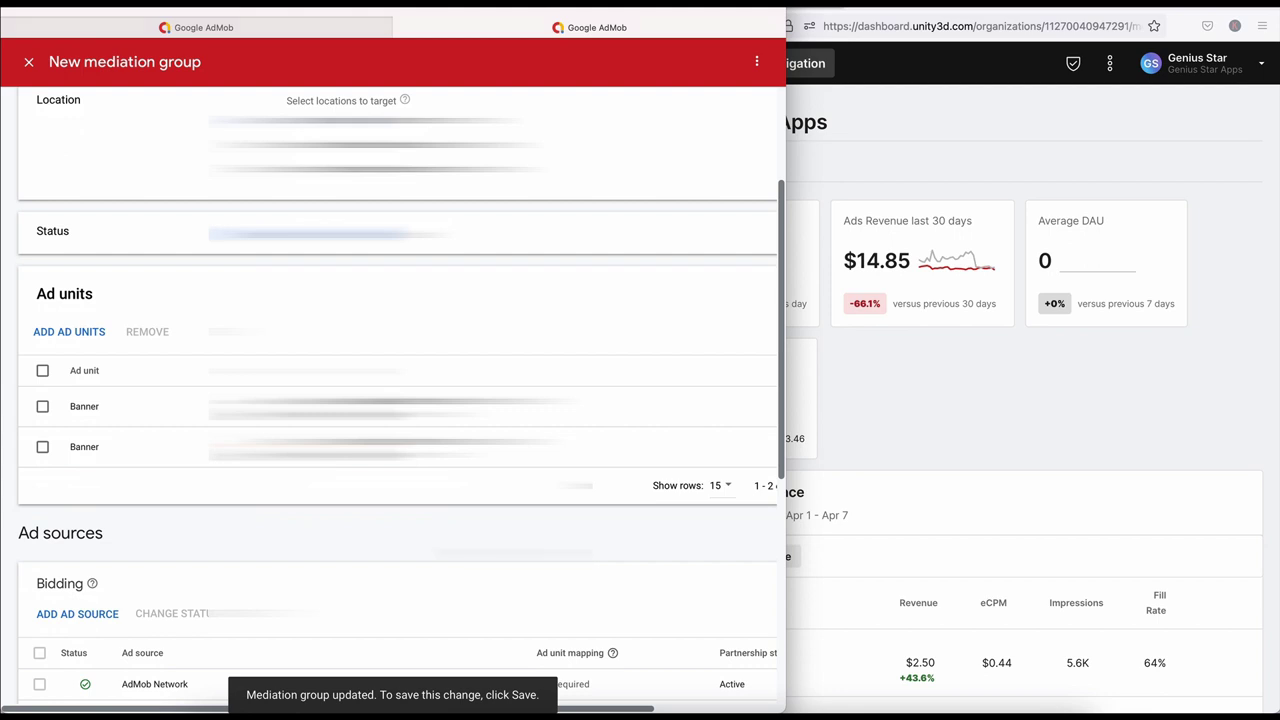
scroll(400, 390, down, 10)
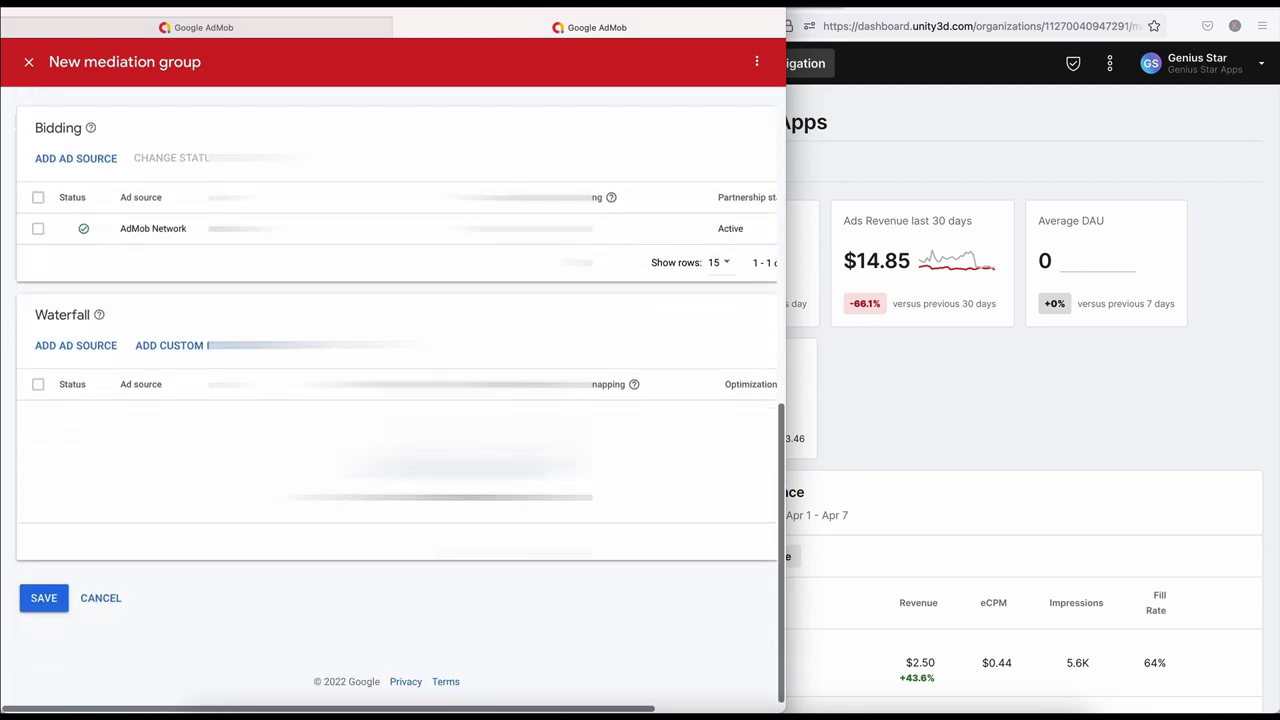
click(100, 346)
click(266, 275)
text(U)
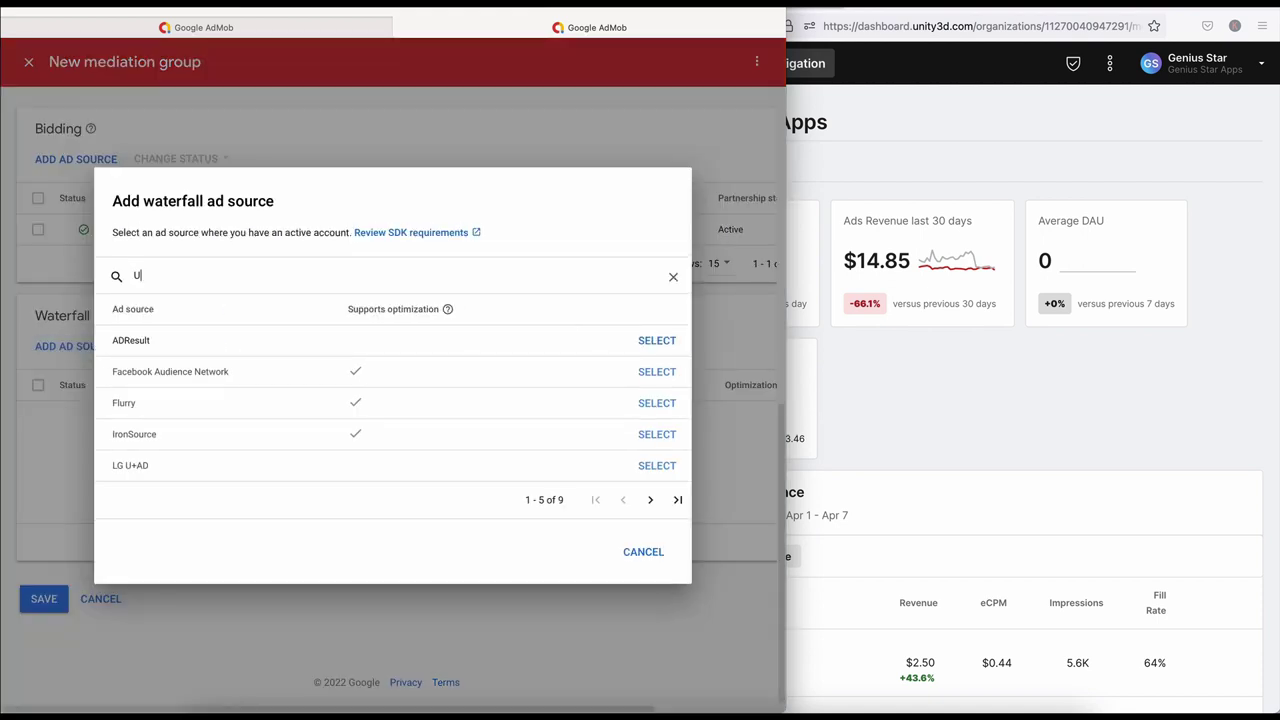
text(nity)
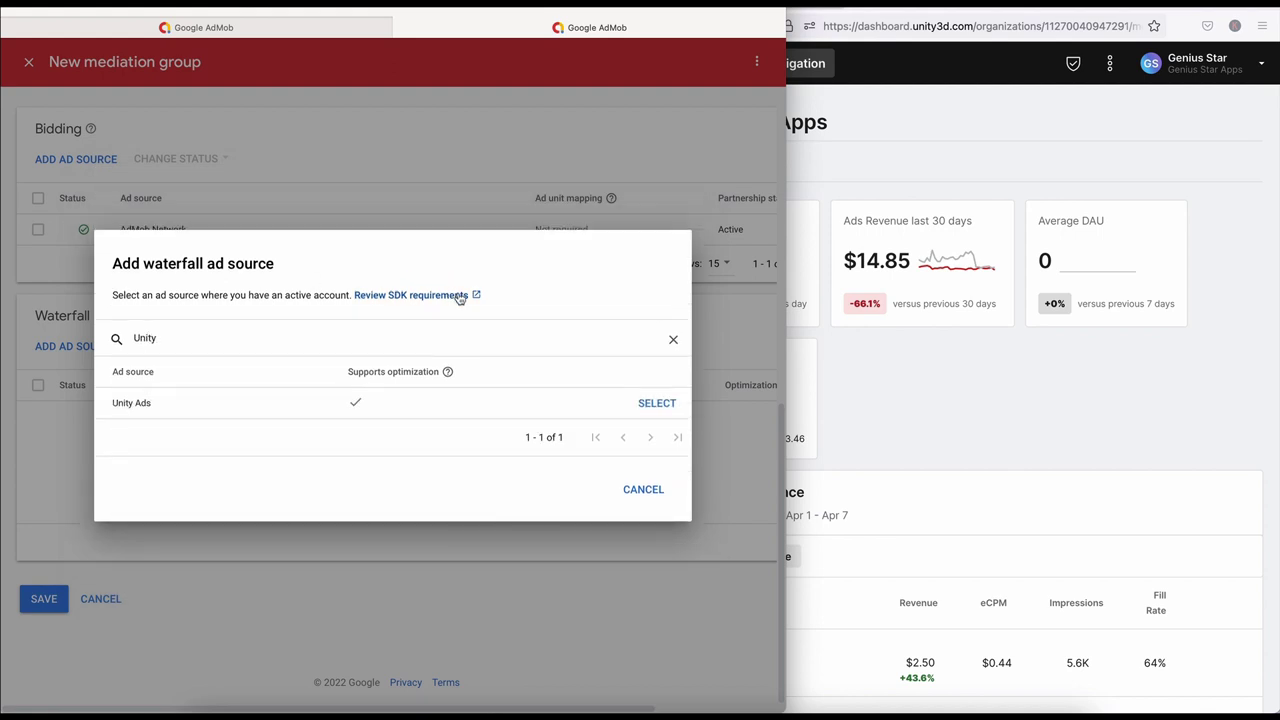
click(655, 403)
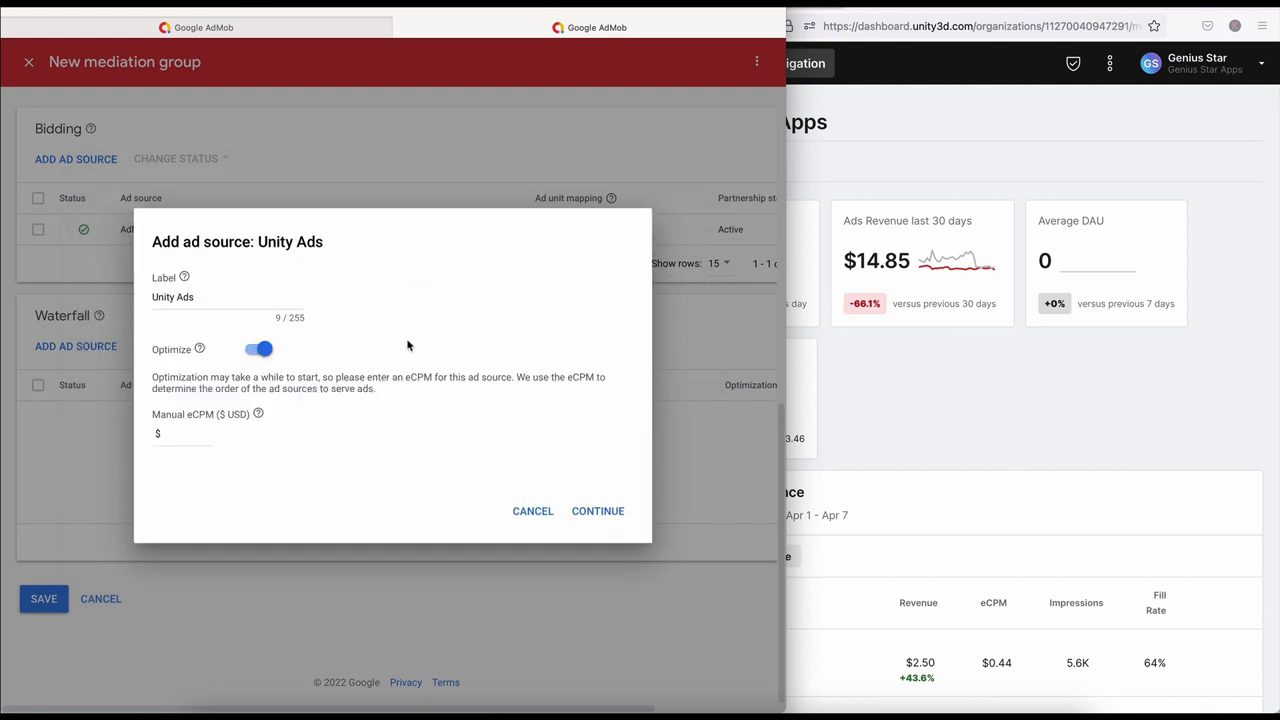
Set the Unity Ads manual eCPM to $0.01 and continue to the ad unit mapping.
click(185, 431)
text(0.01)
click(613, 513)
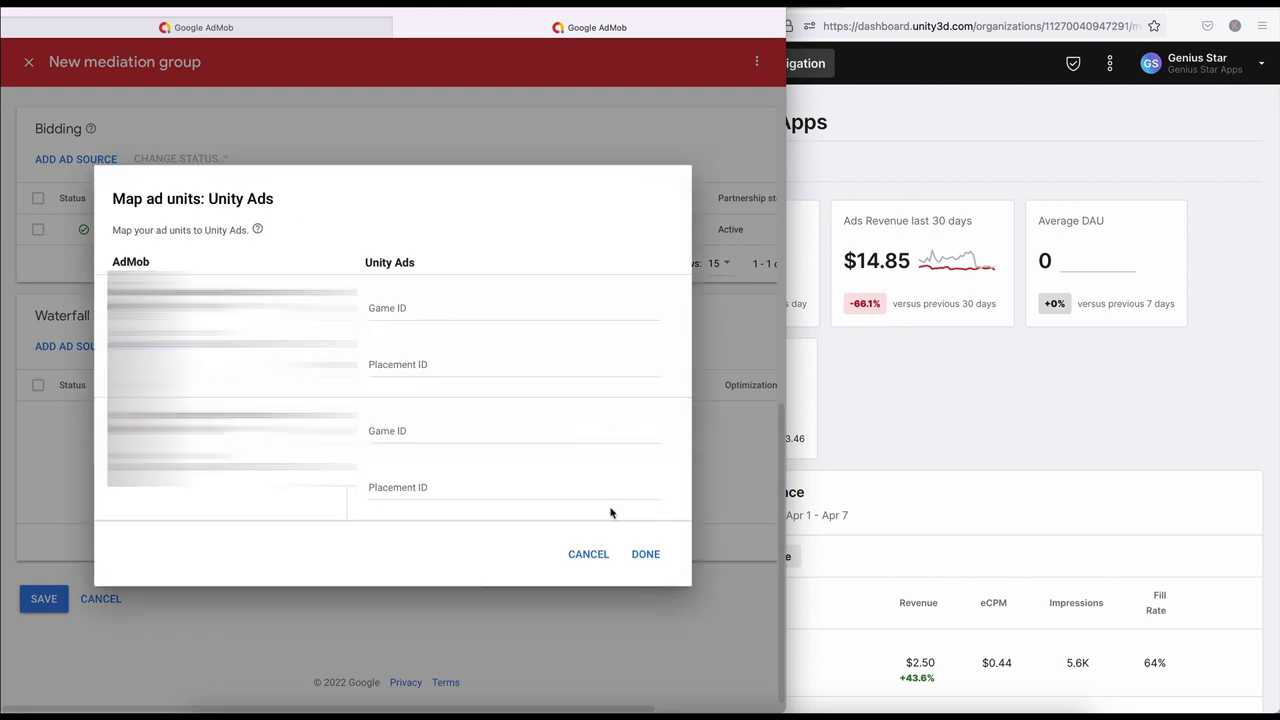
Go through the Unity Ads Game ID and Placement ID mapping fields and cancel adding the source.
click(484, 307)
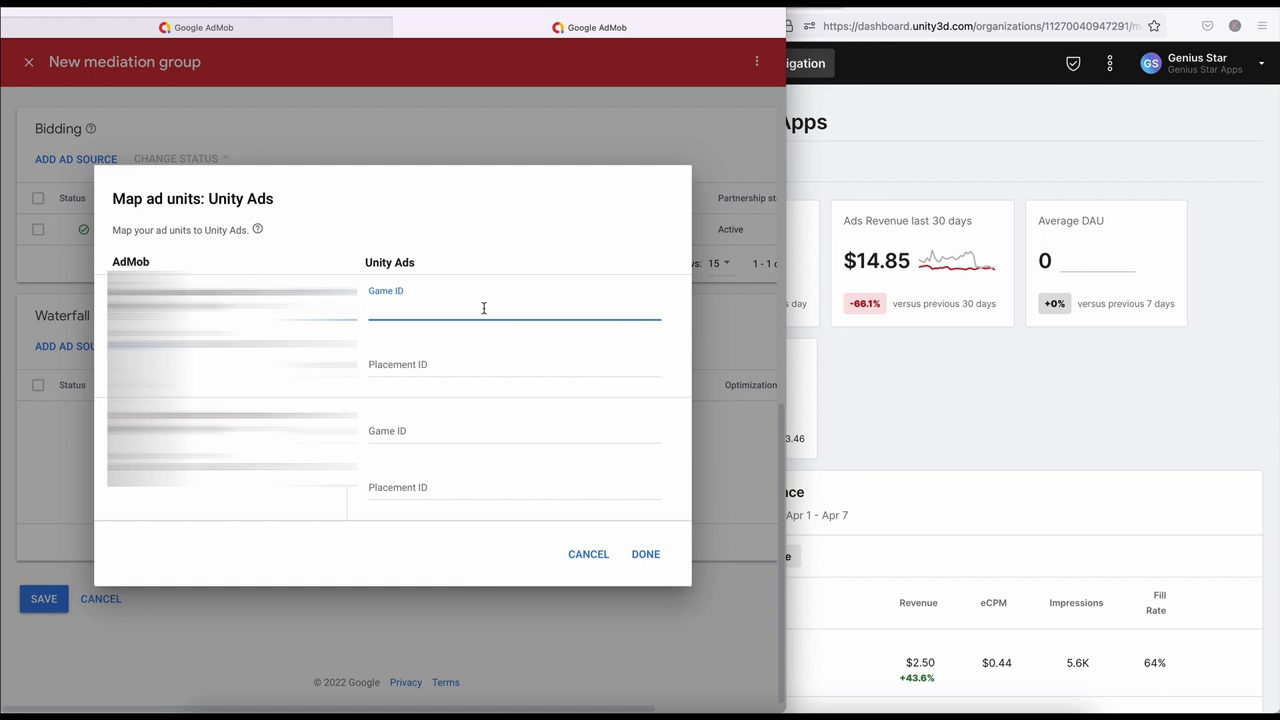
click(478, 366)
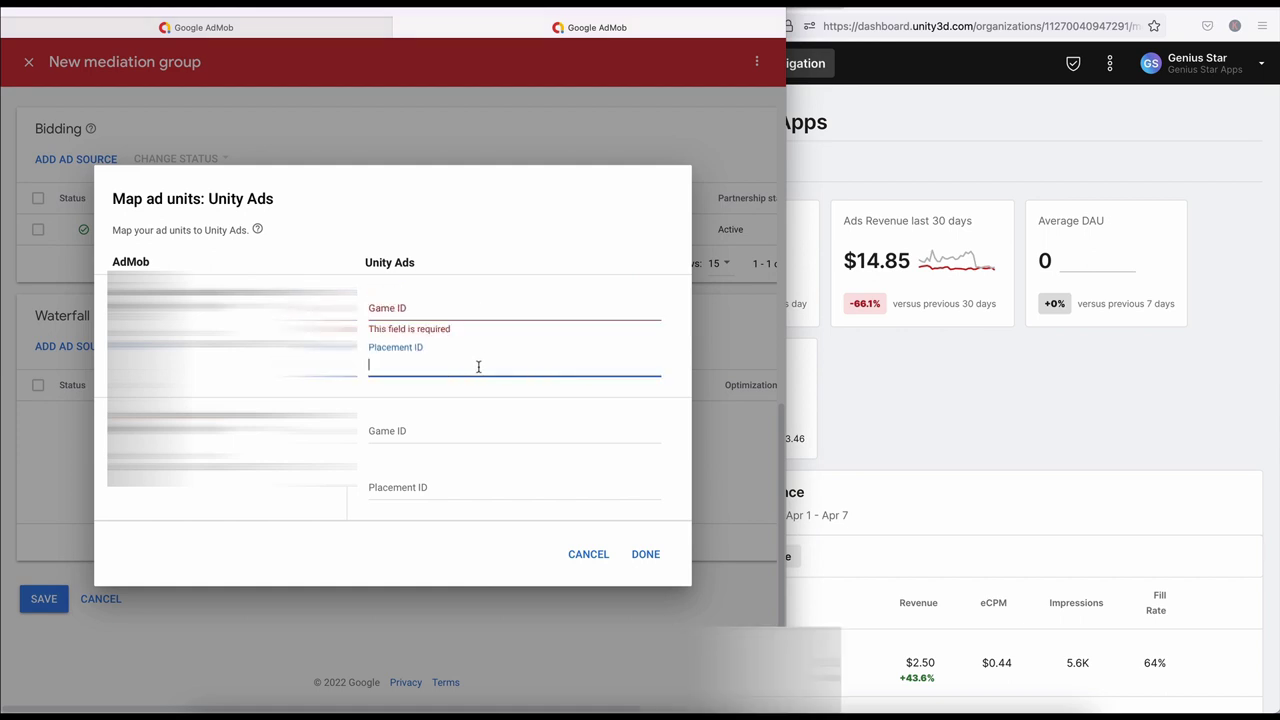
click(469, 431)
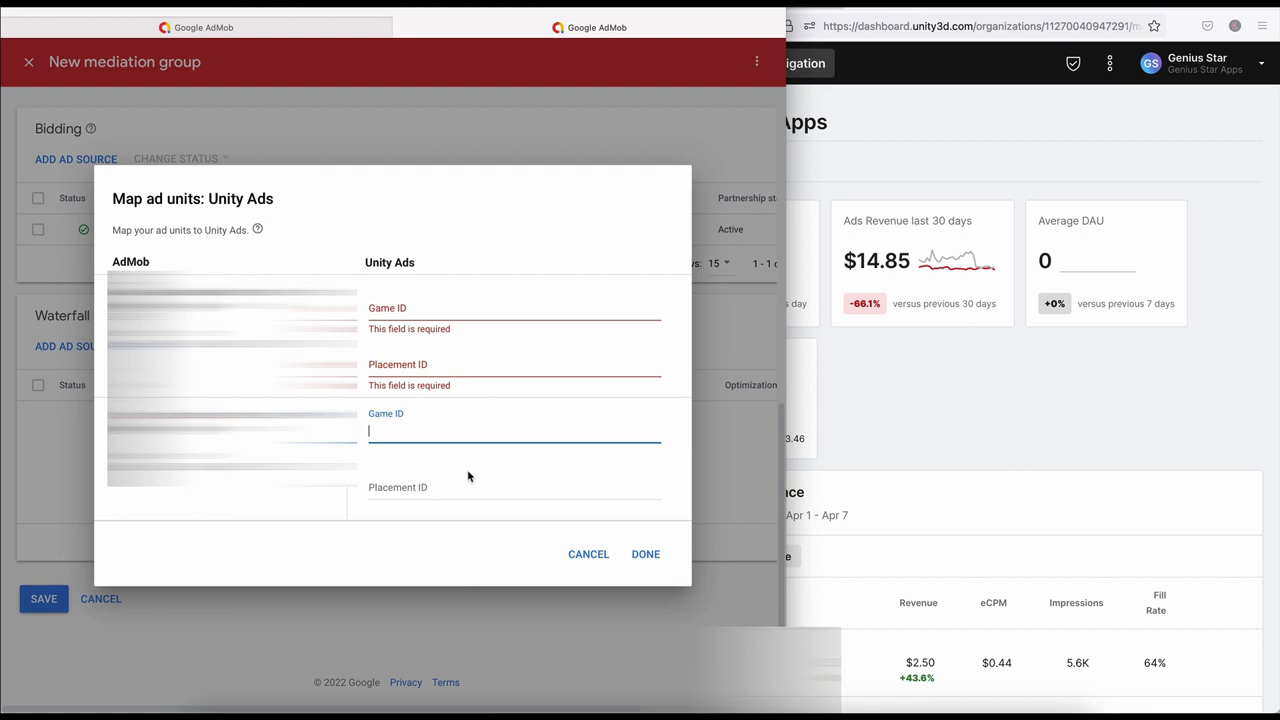
click(905, 167)
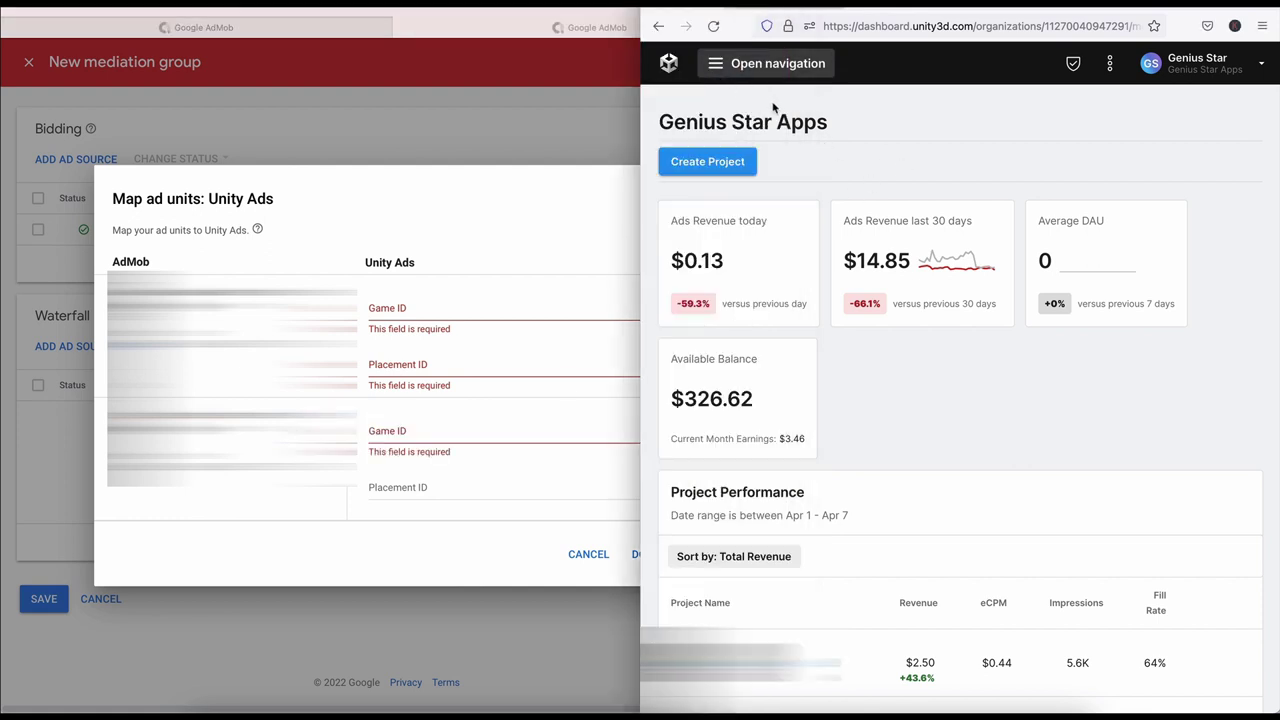
click(471, 368)
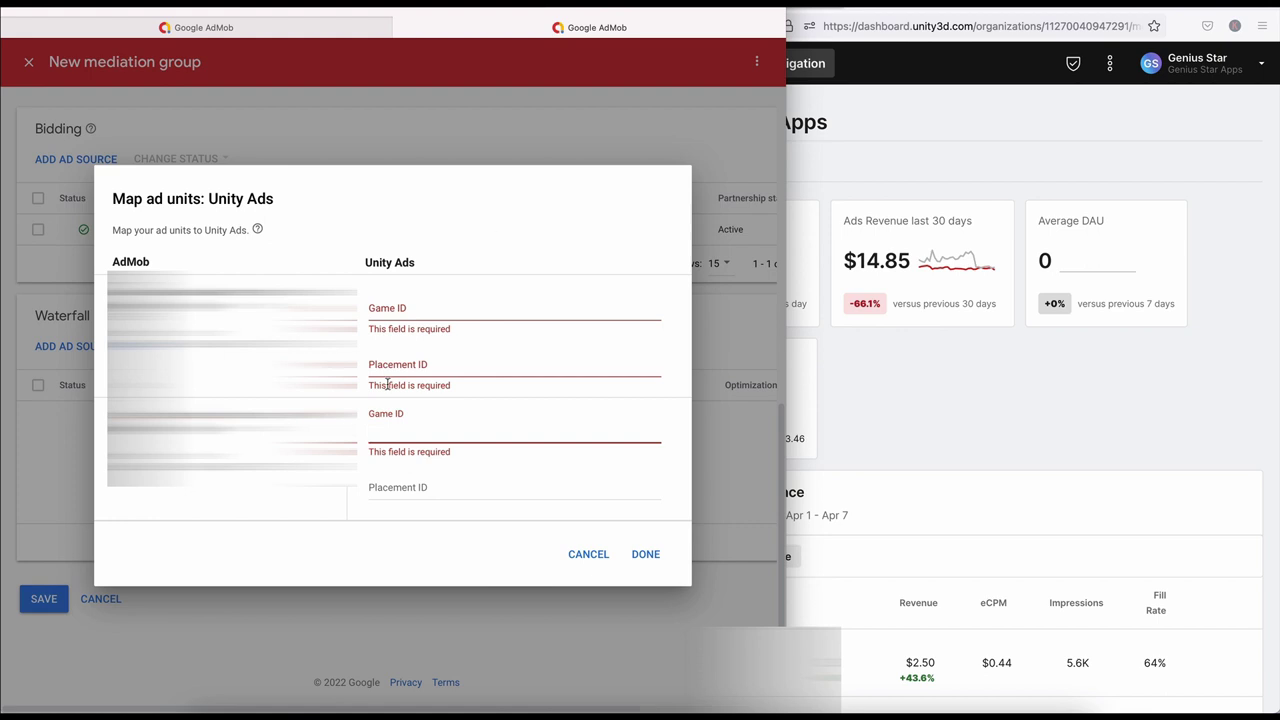
click(640, 555)
click(601, 556)
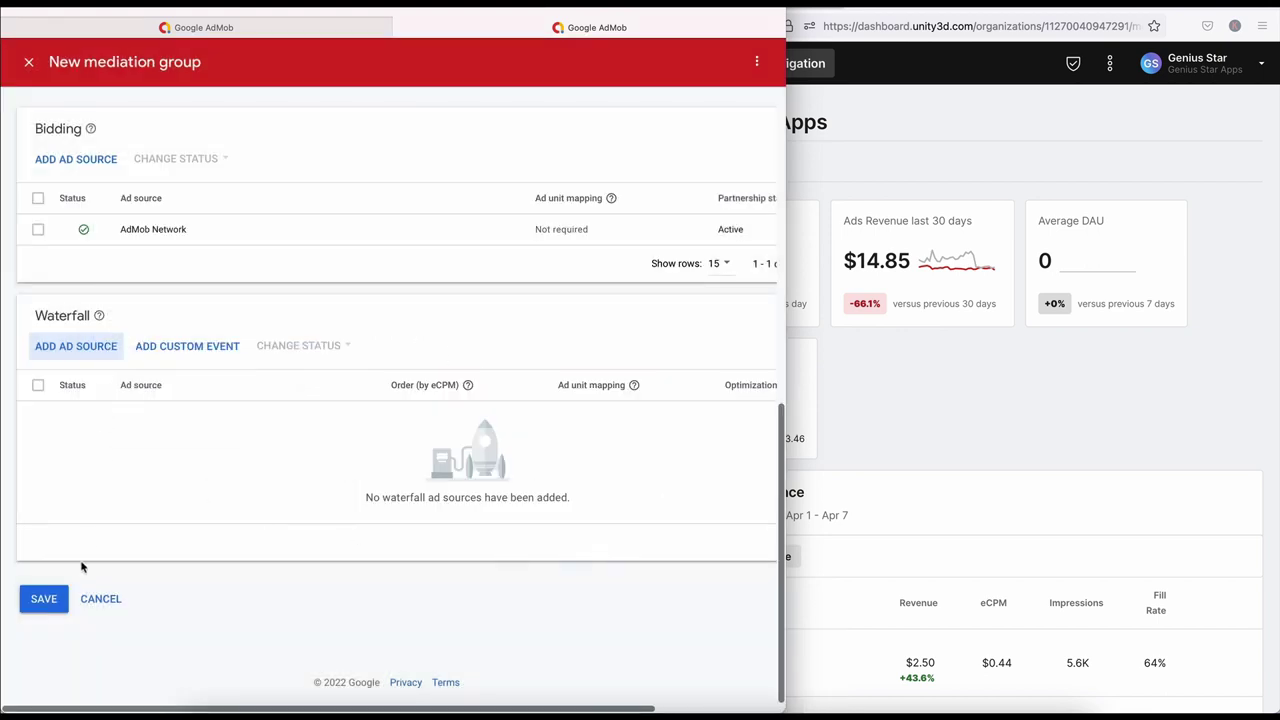
Look up Facebook Audience Network as a waterfall ad source, inspect its required credentials and cancel adding it.
click(75, 350)
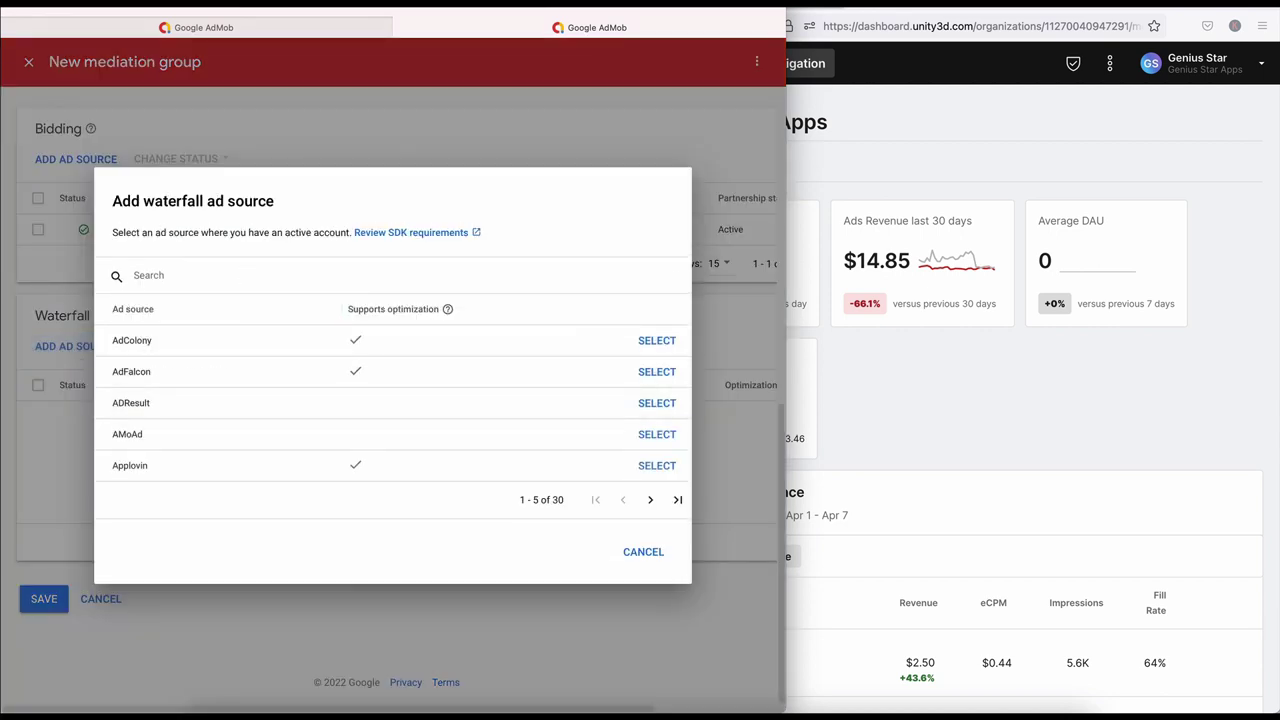
text(face)
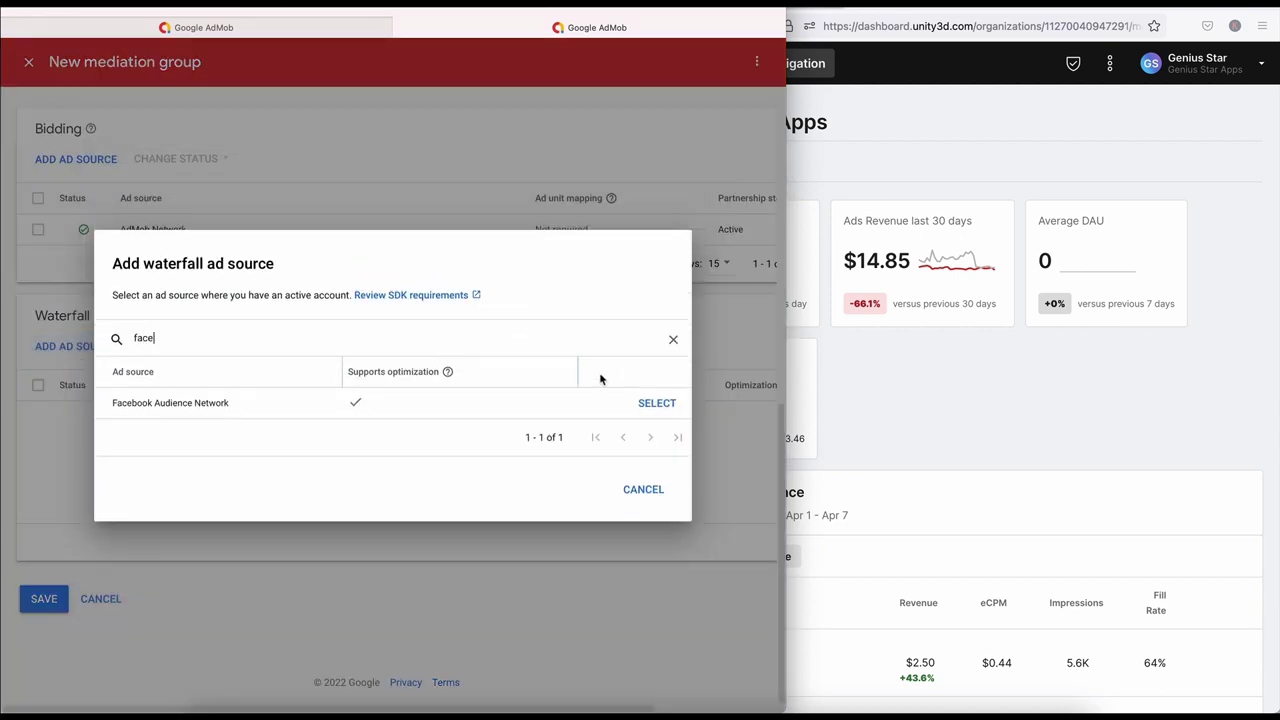
click(660, 406)
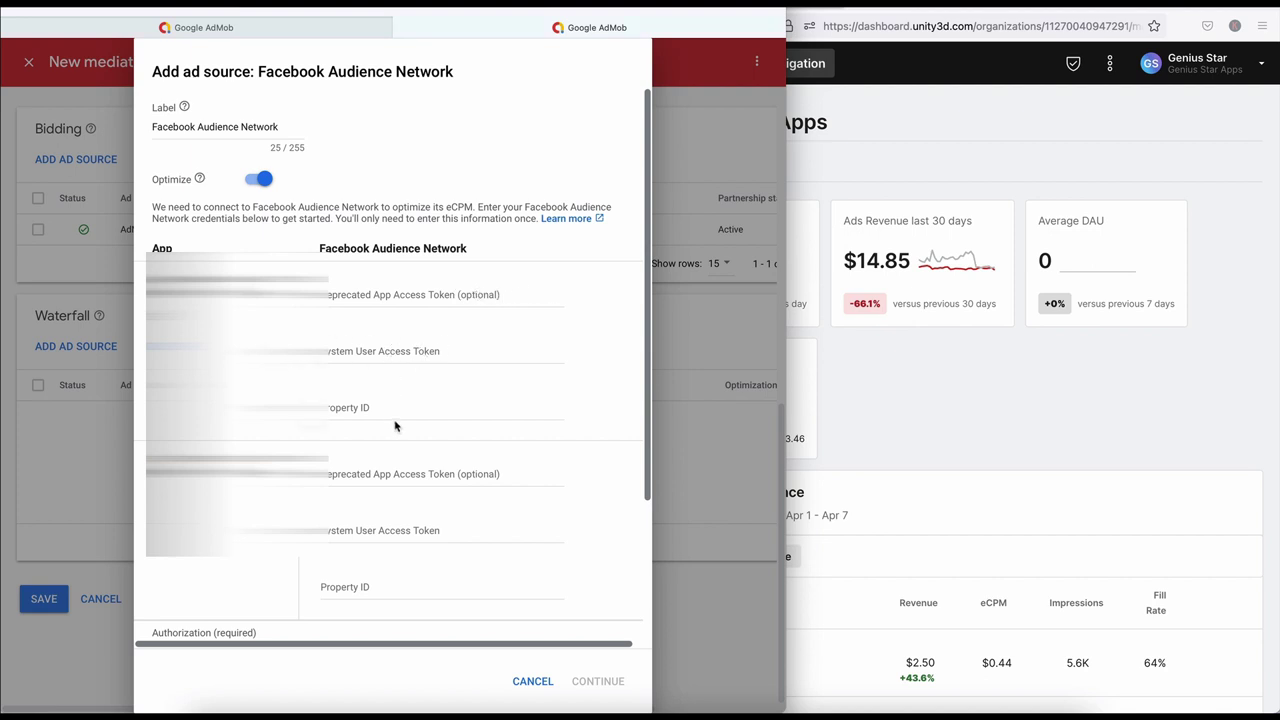
click(528, 680)
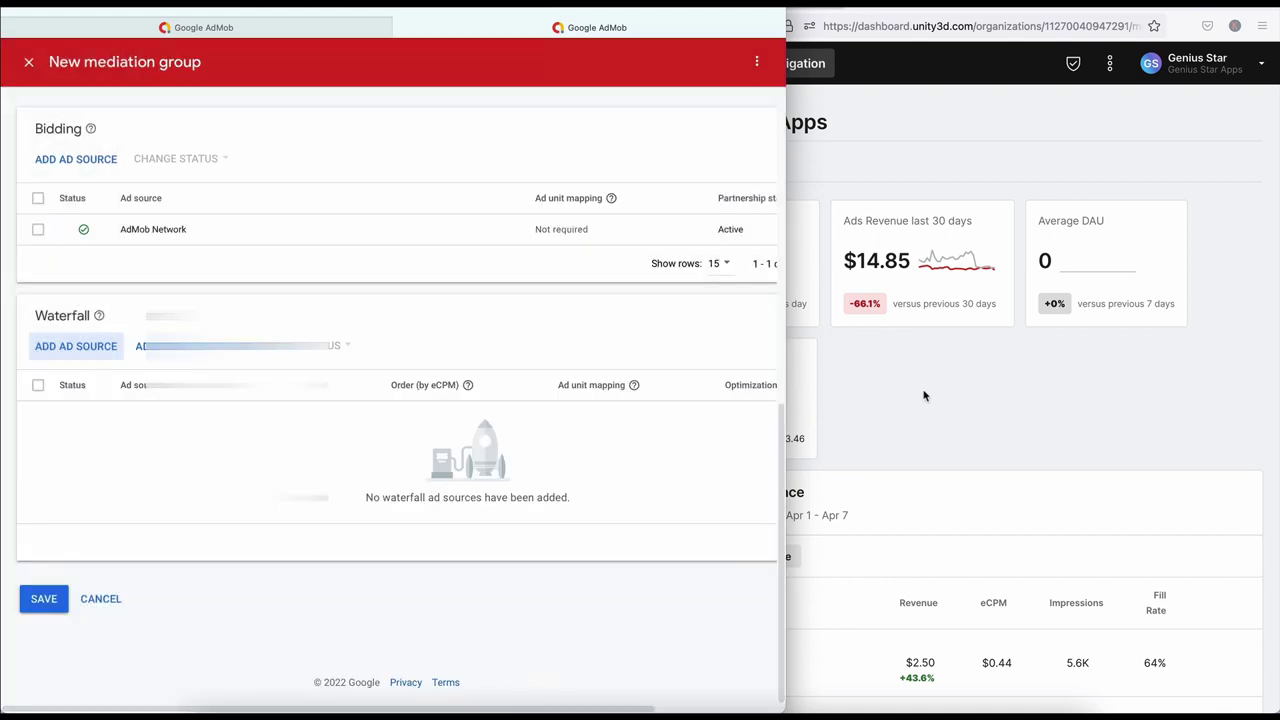
Switch to the AdMob Android "Choose networks" guide in the other browser and go to its Mediation picker.
click(1150, 126)
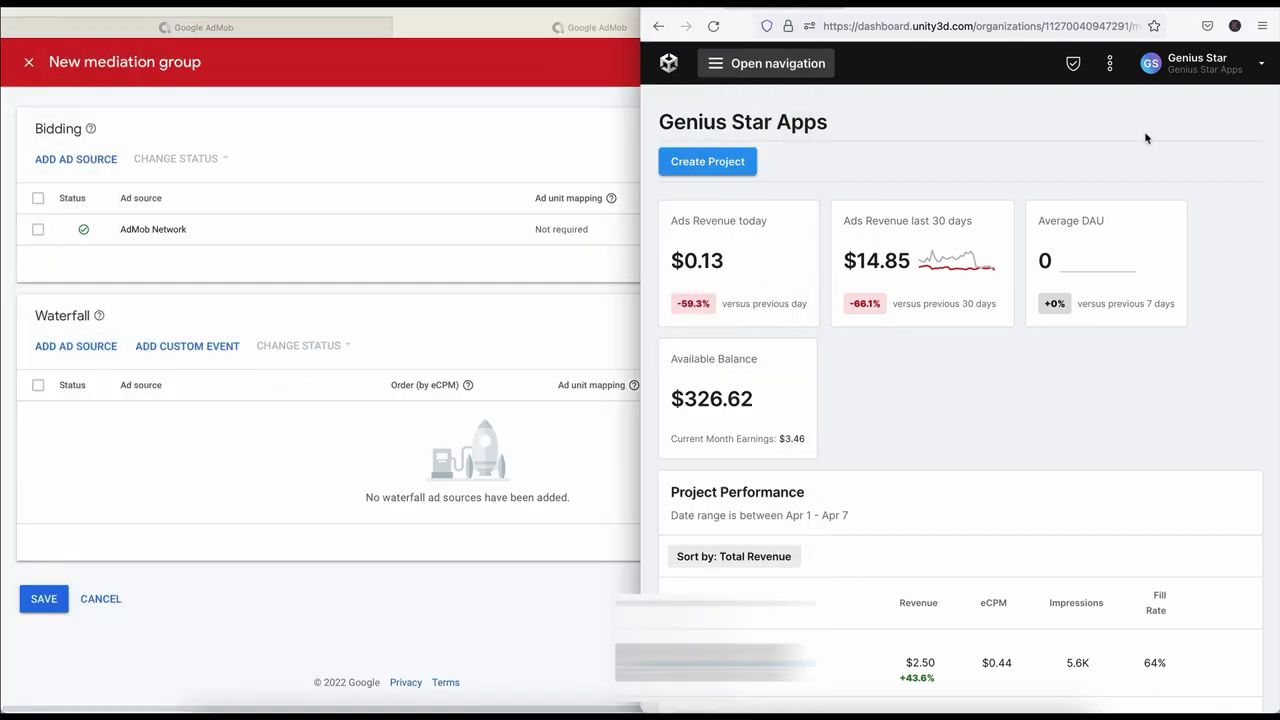
click(1148, 44)
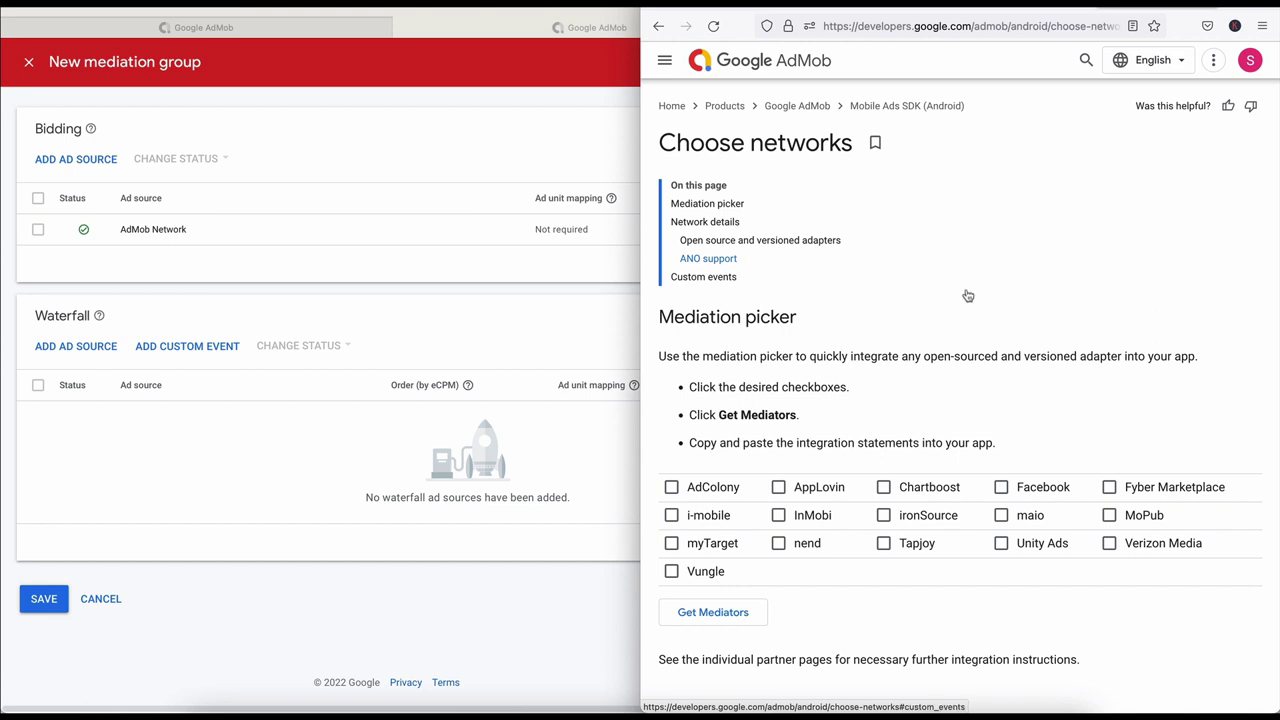
scroll(991, 303, down, 2)
scroll(991, 303, down, 1)
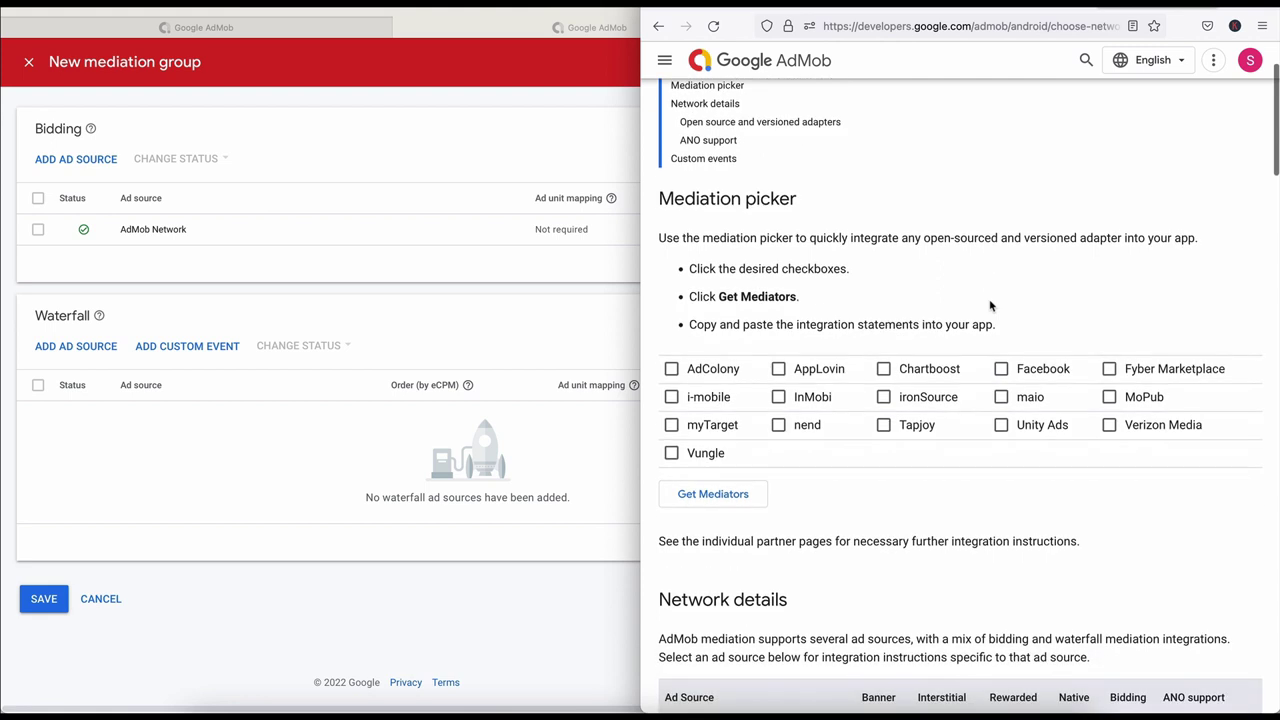
scroll(849, 405, down, 1)
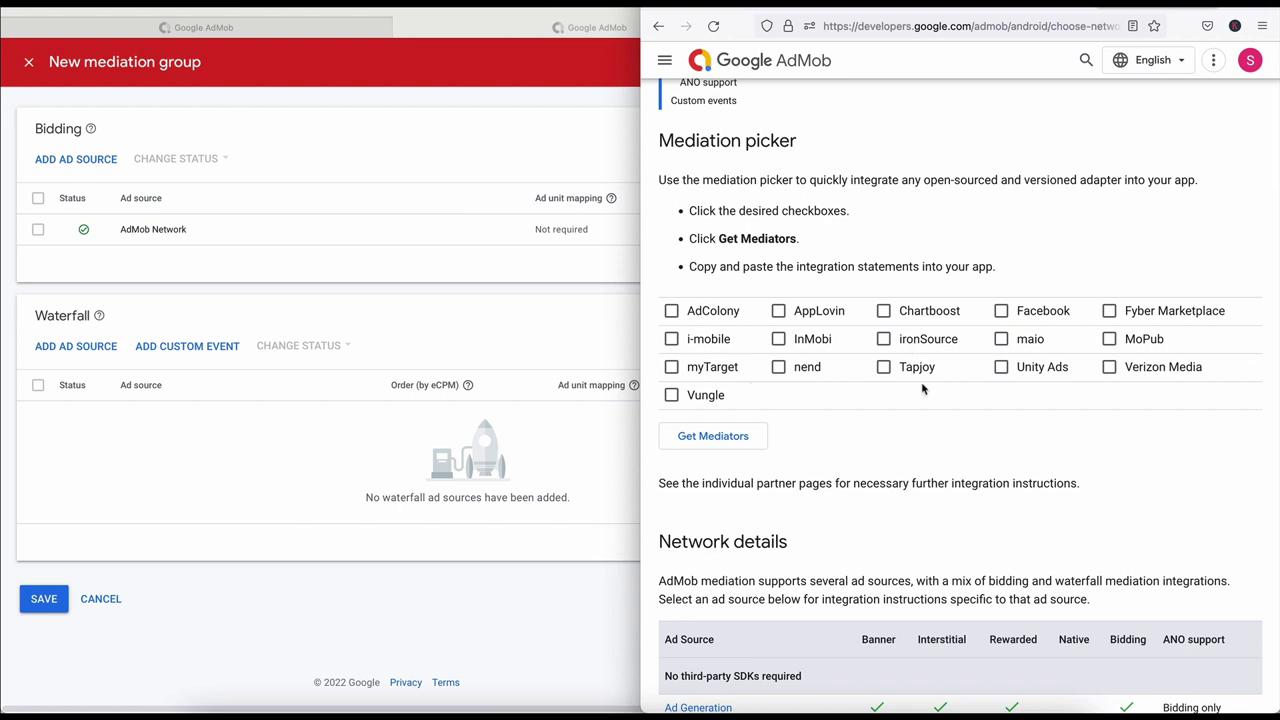
Choose Facebook and Unity Ads in the Mediation picker, leaving MoPub and AdColony unselected.
click(1002, 312)
click(1108, 341)
click(1003, 369)
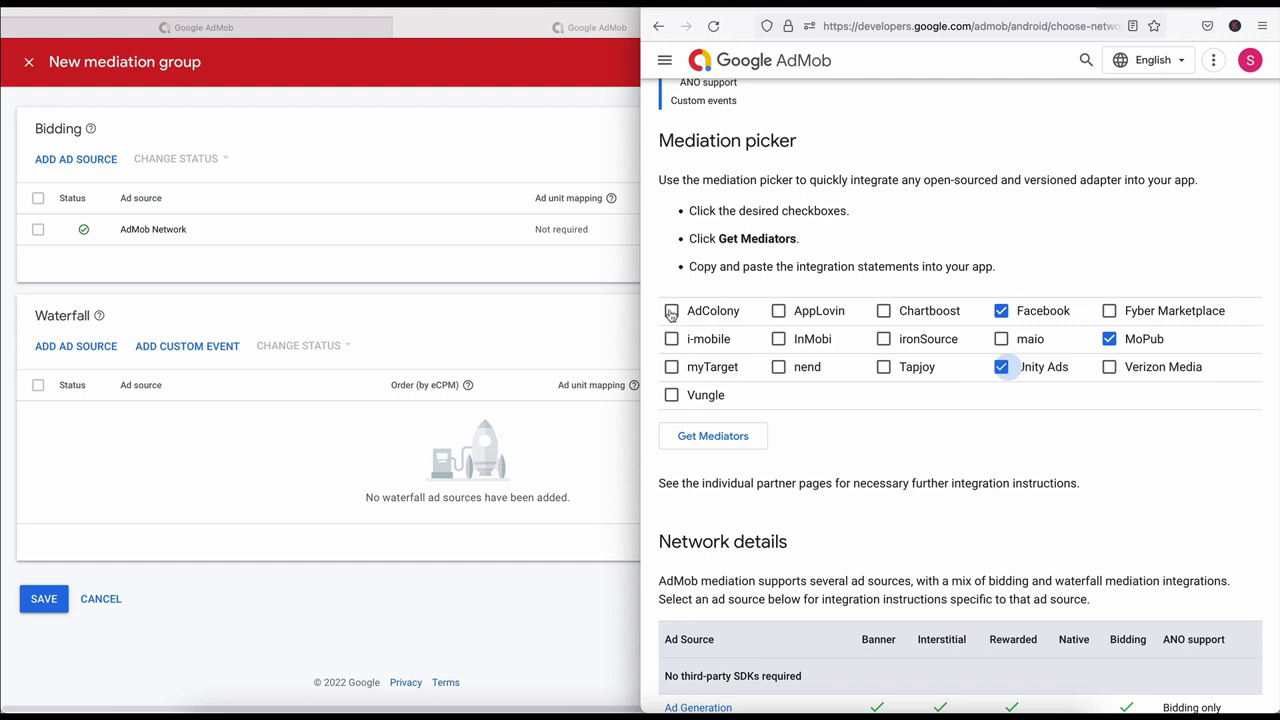
click(671, 312)
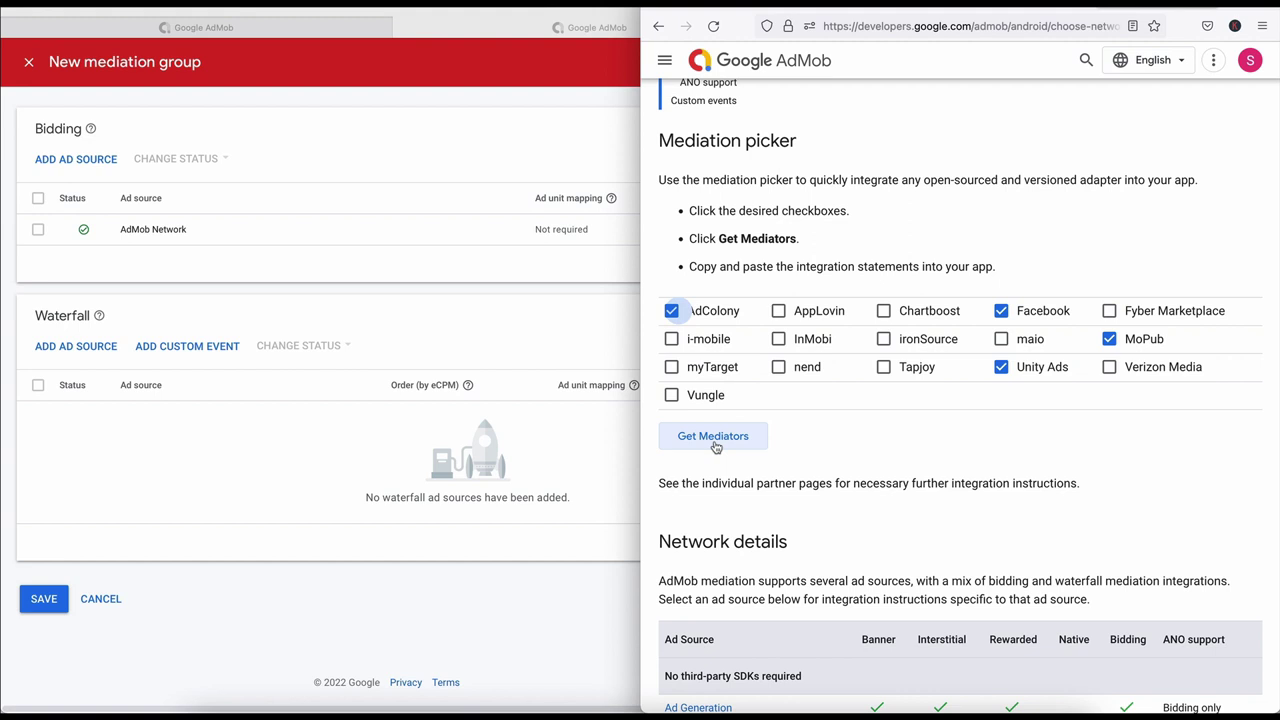
click(672, 311)
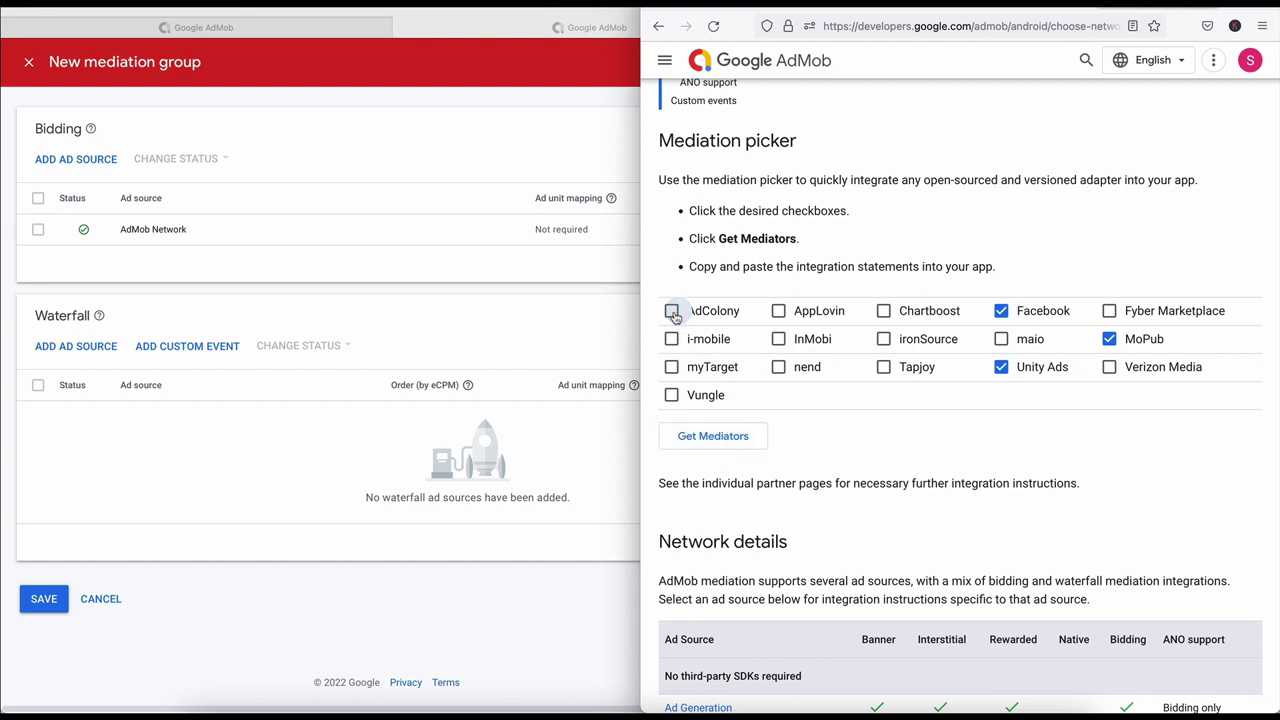
click(1111, 340)
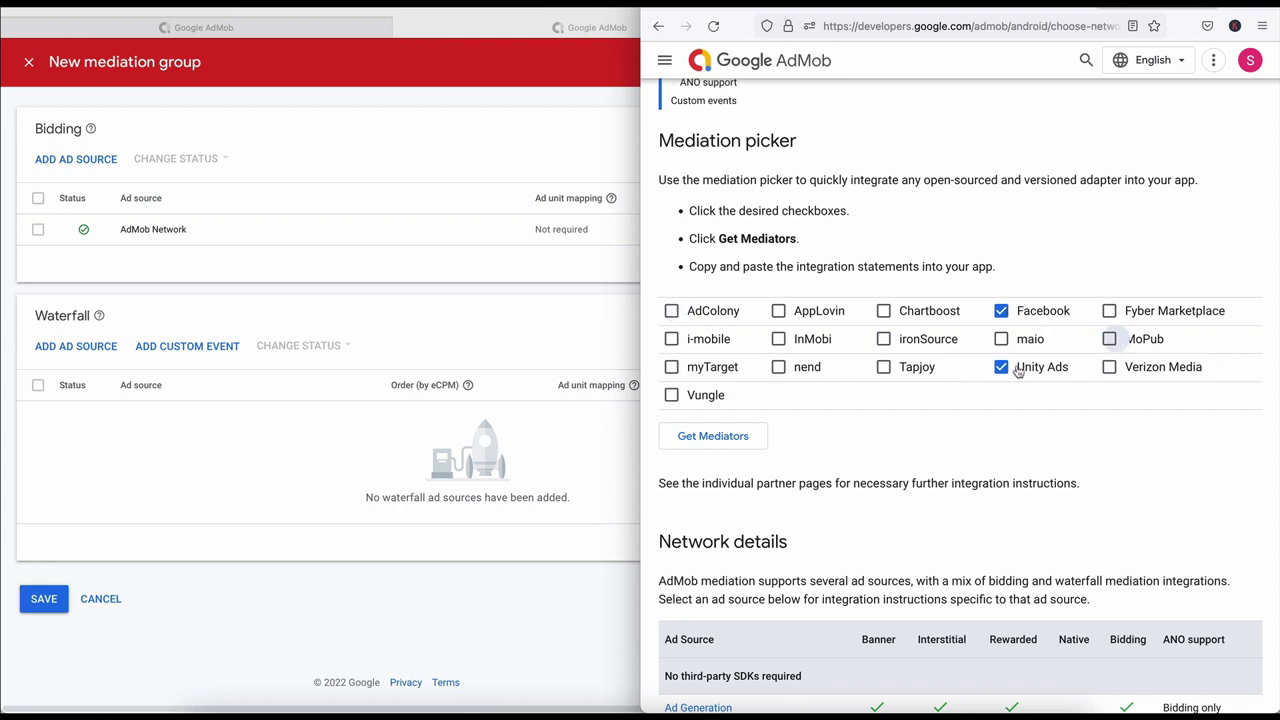
Generate the build.gradle statements for the chosen mediators and highlight the three implementation dependency lines.
click(722, 440)
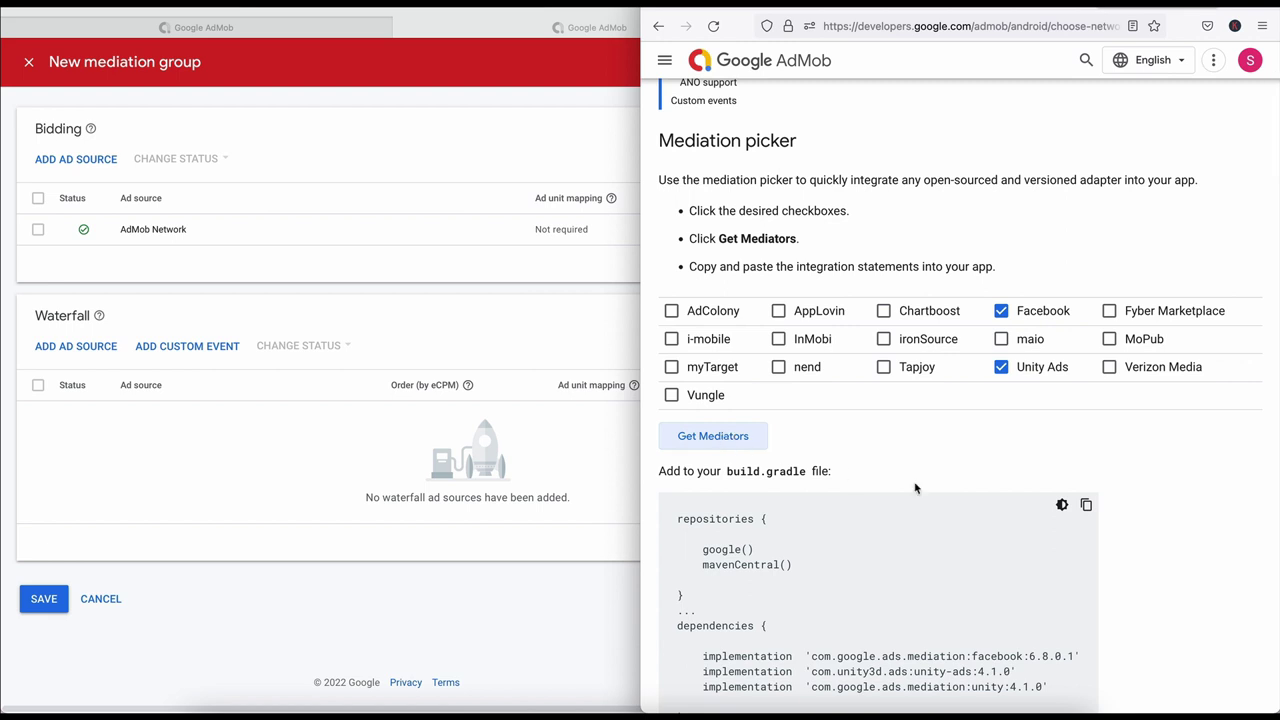
scroll(1125, 538, down, 3)
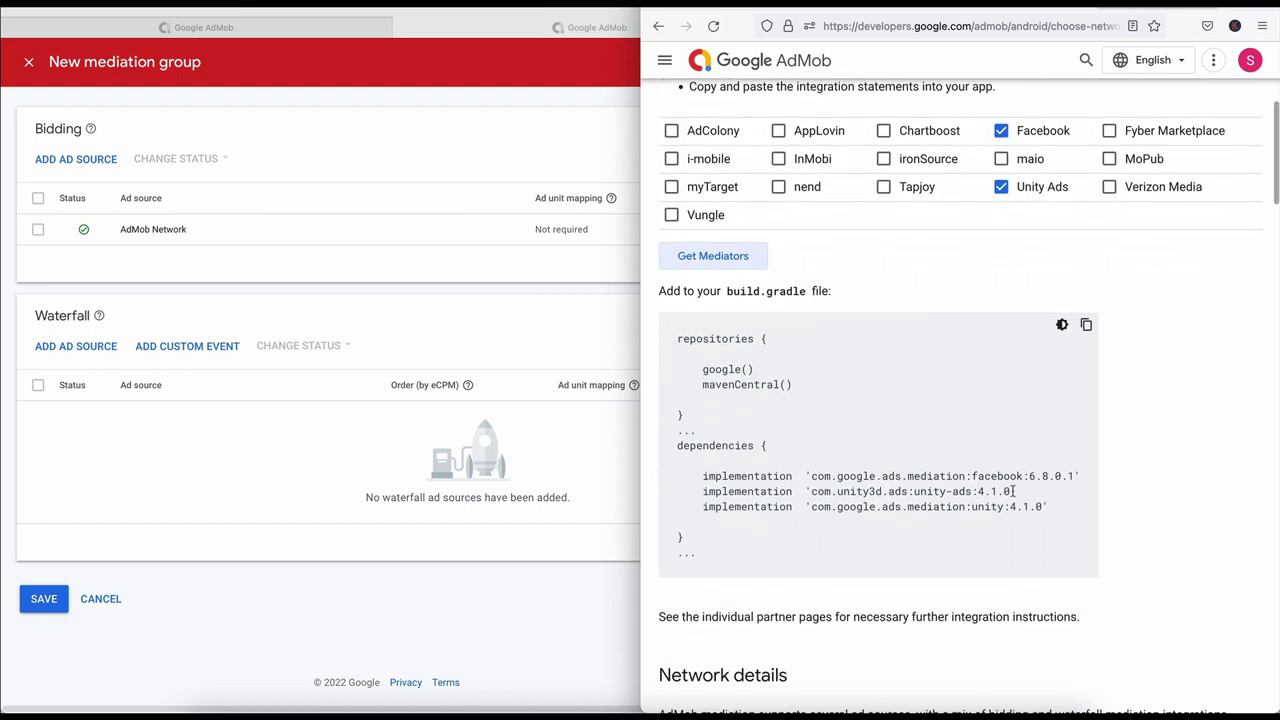
drag(1047, 507, 692, 466)
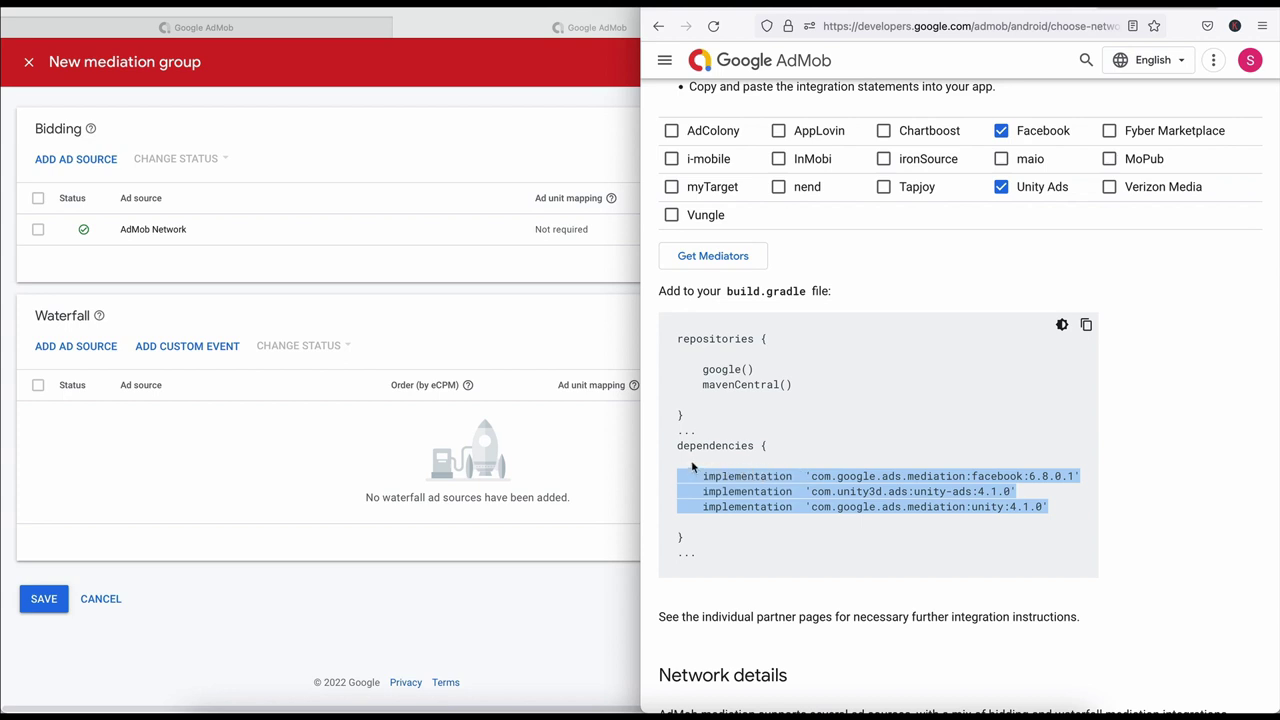
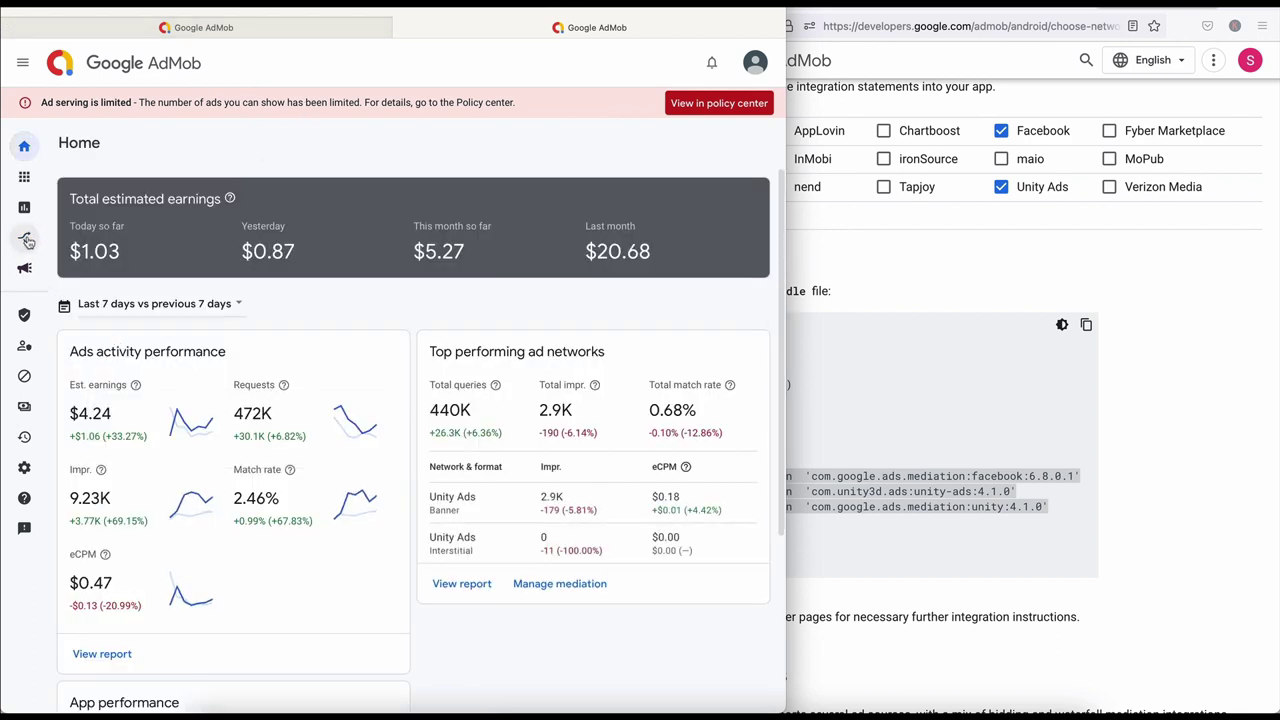
Start a new AdMob mediation group with the Interstitial ad format and the iOS platform.
click(24, 65)
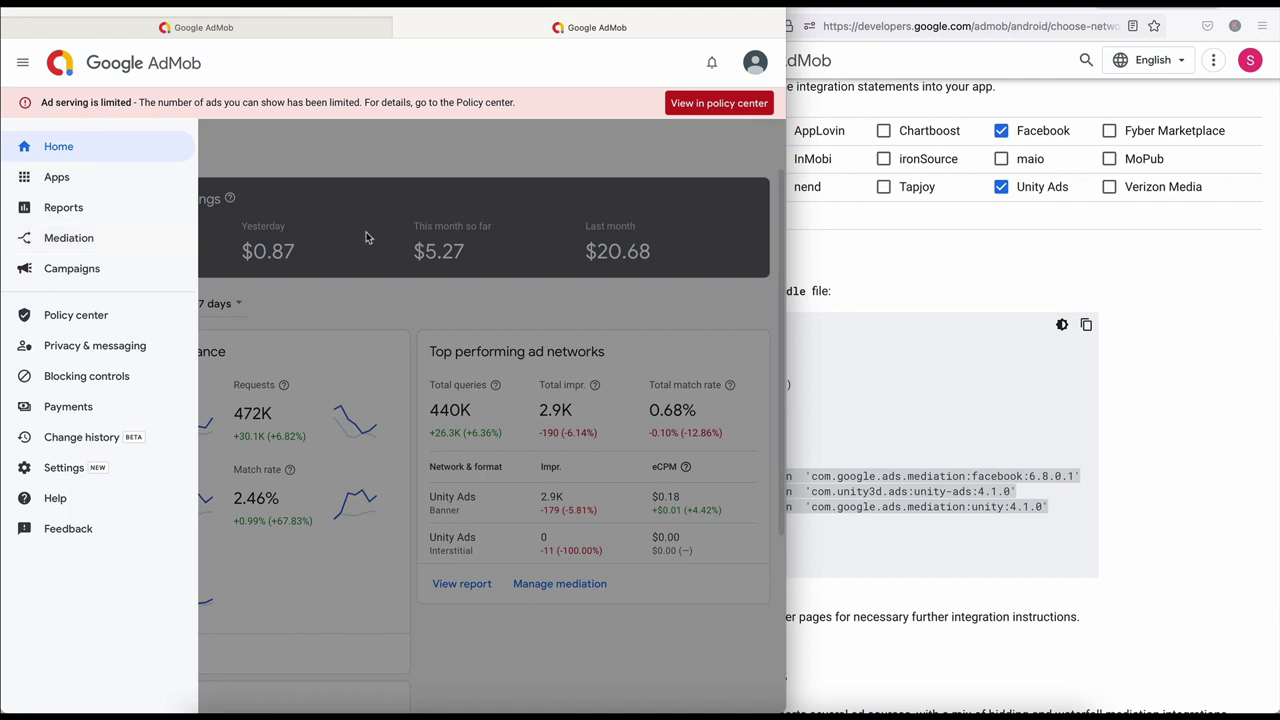
click(137, 244)
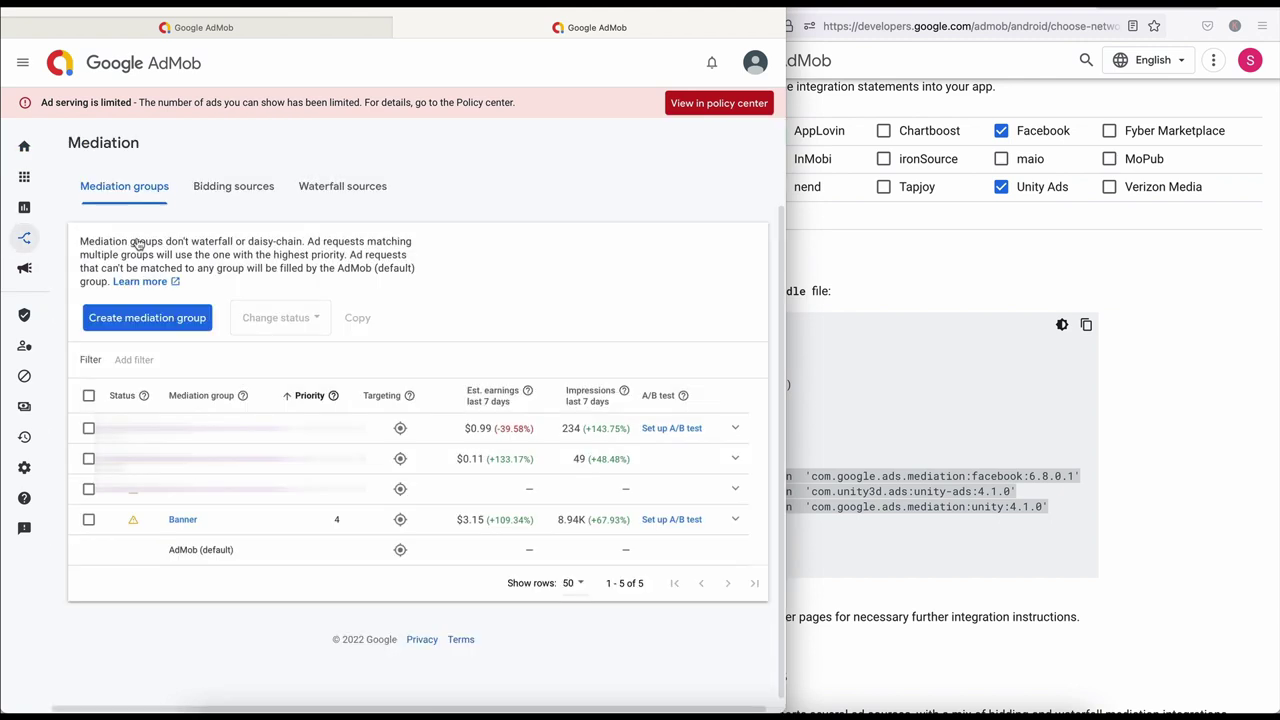
click(174, 320)
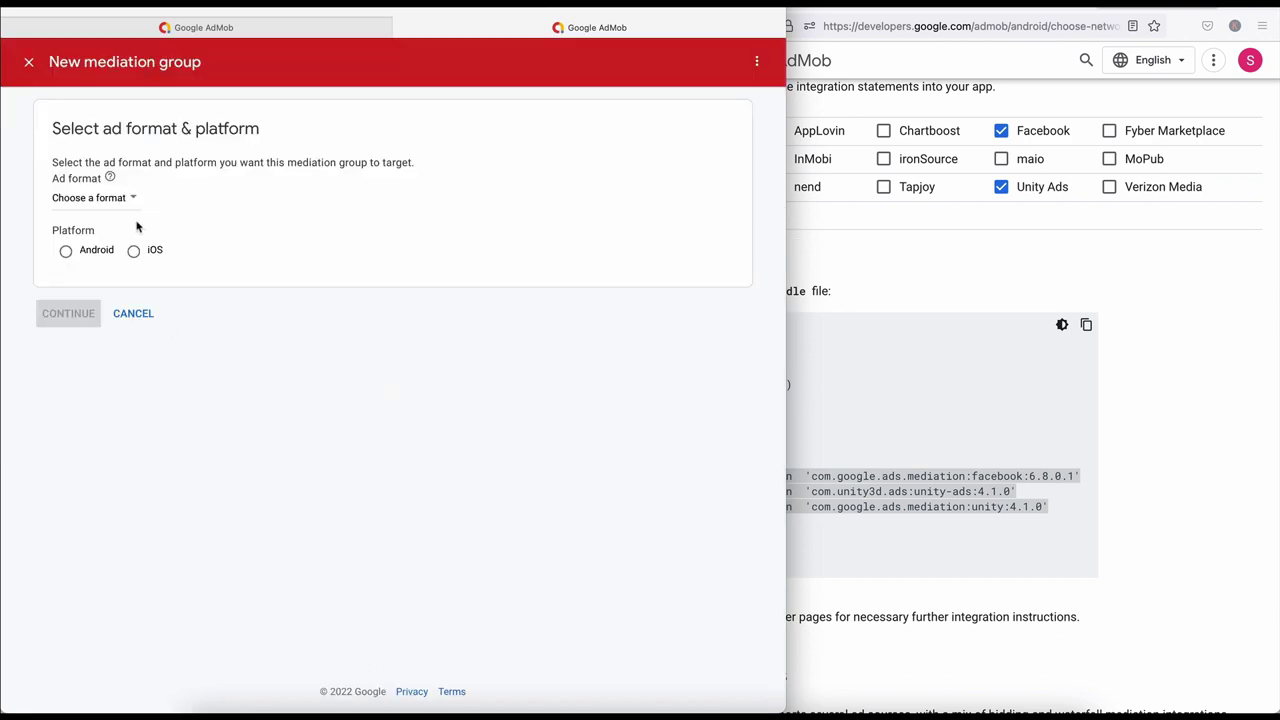
click(134, 252)
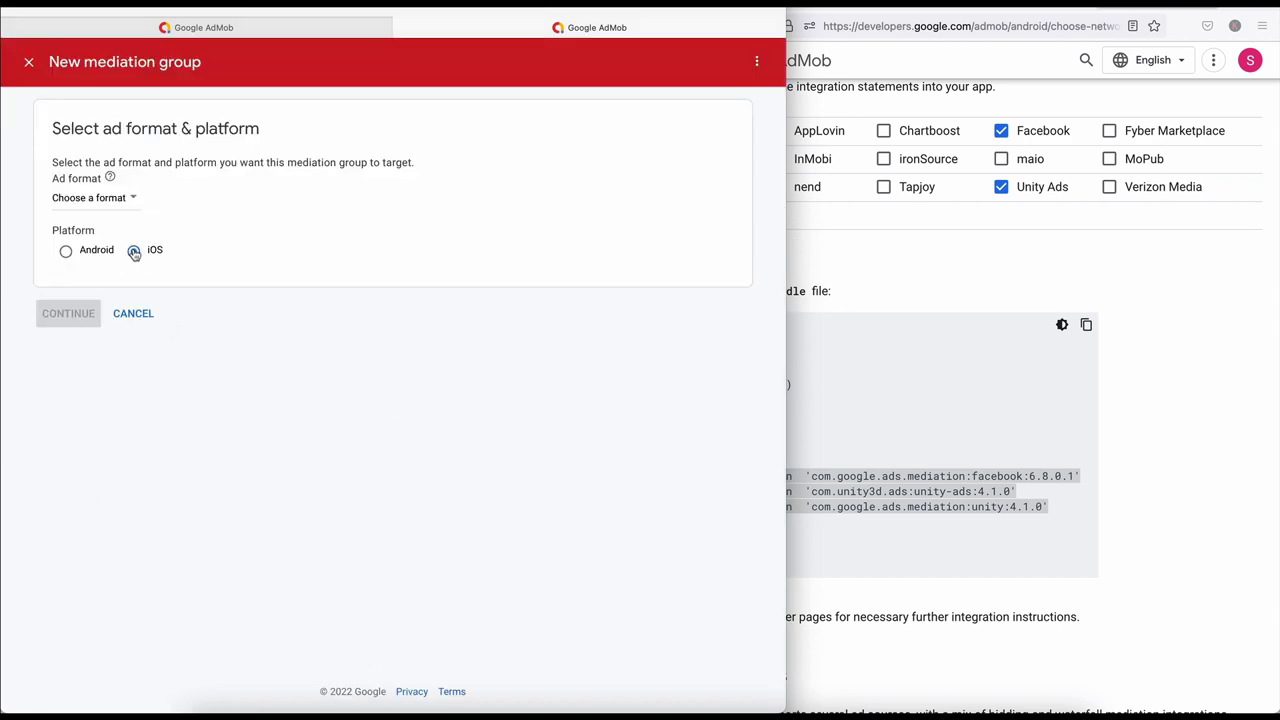
click(110, 198)
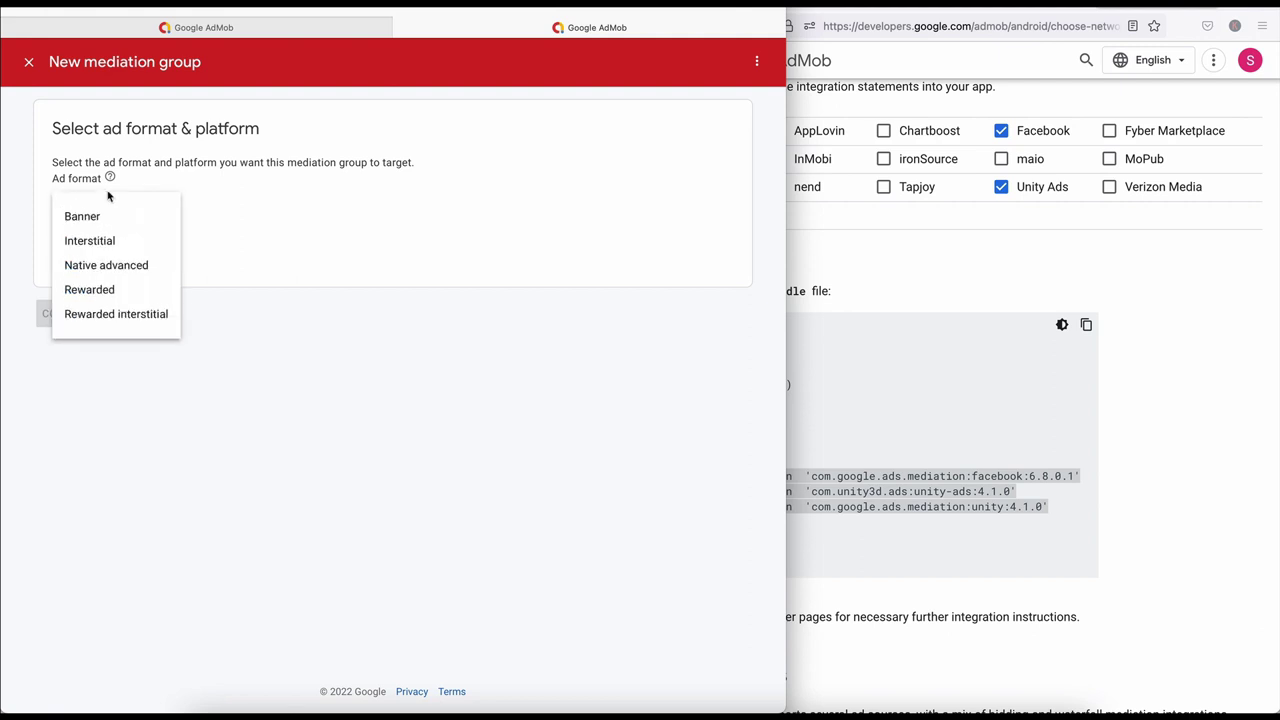
click(129, 244)
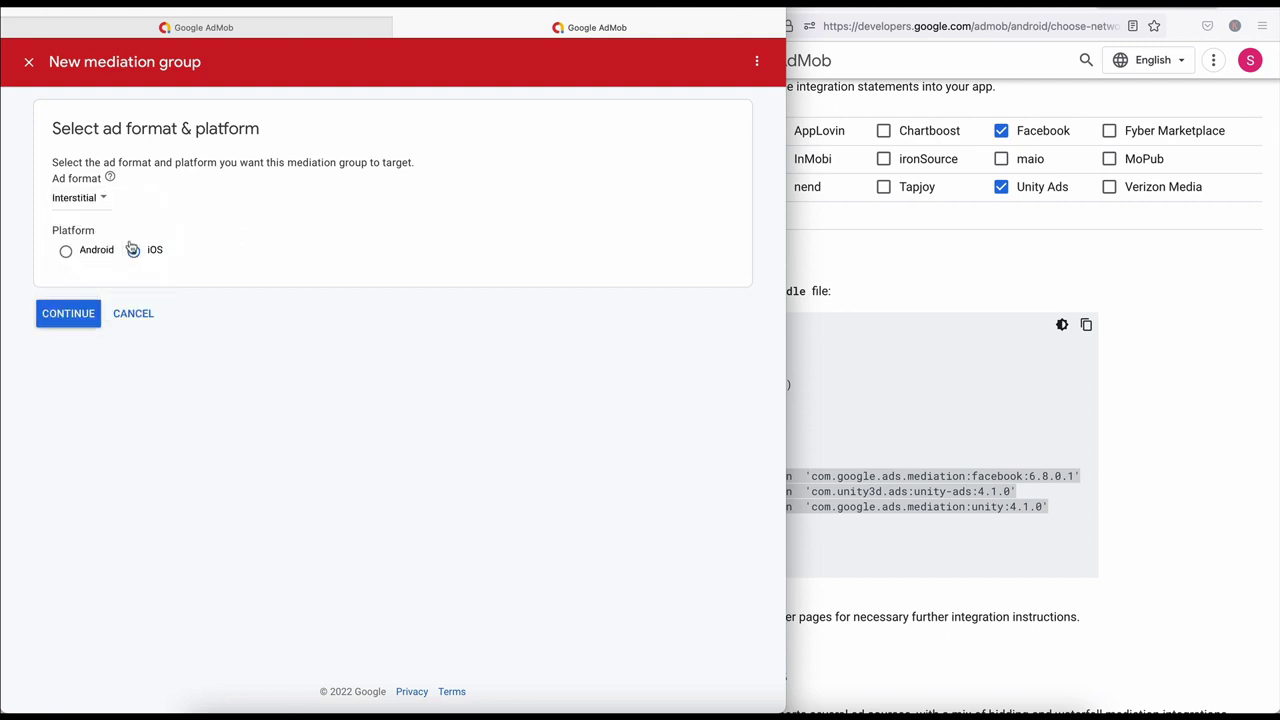
click(68, 315)
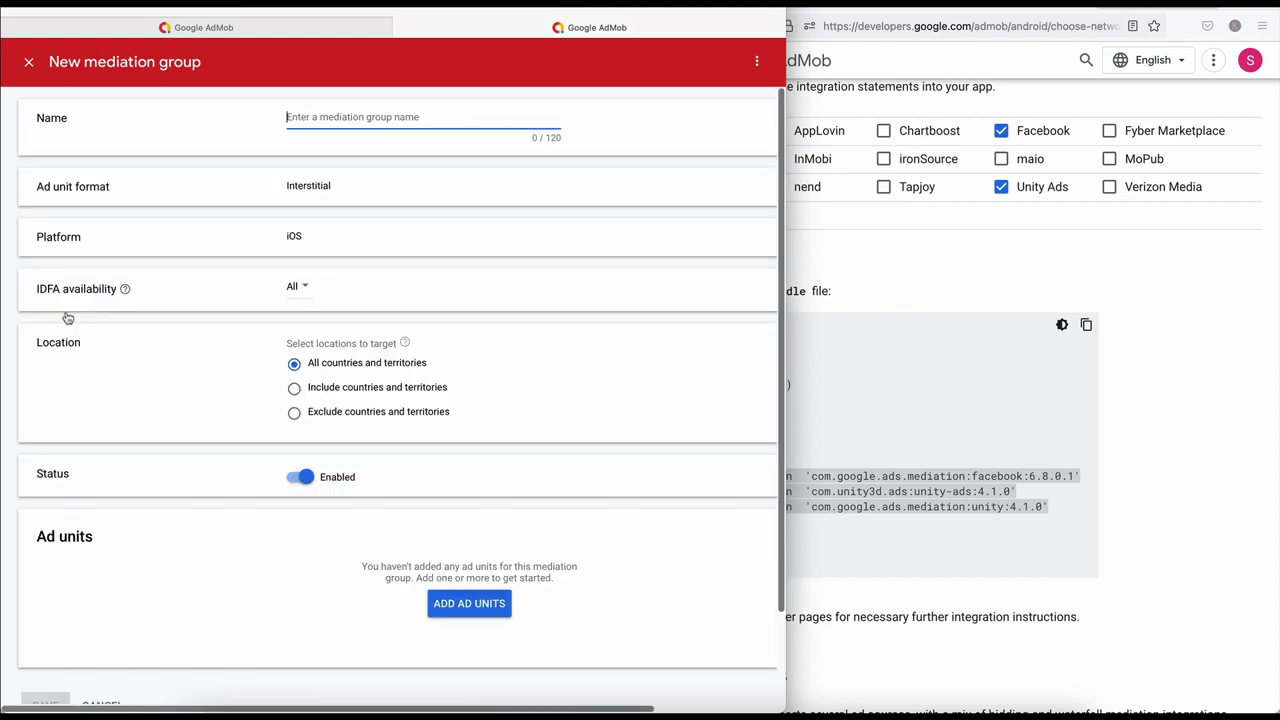
click(68, 318)
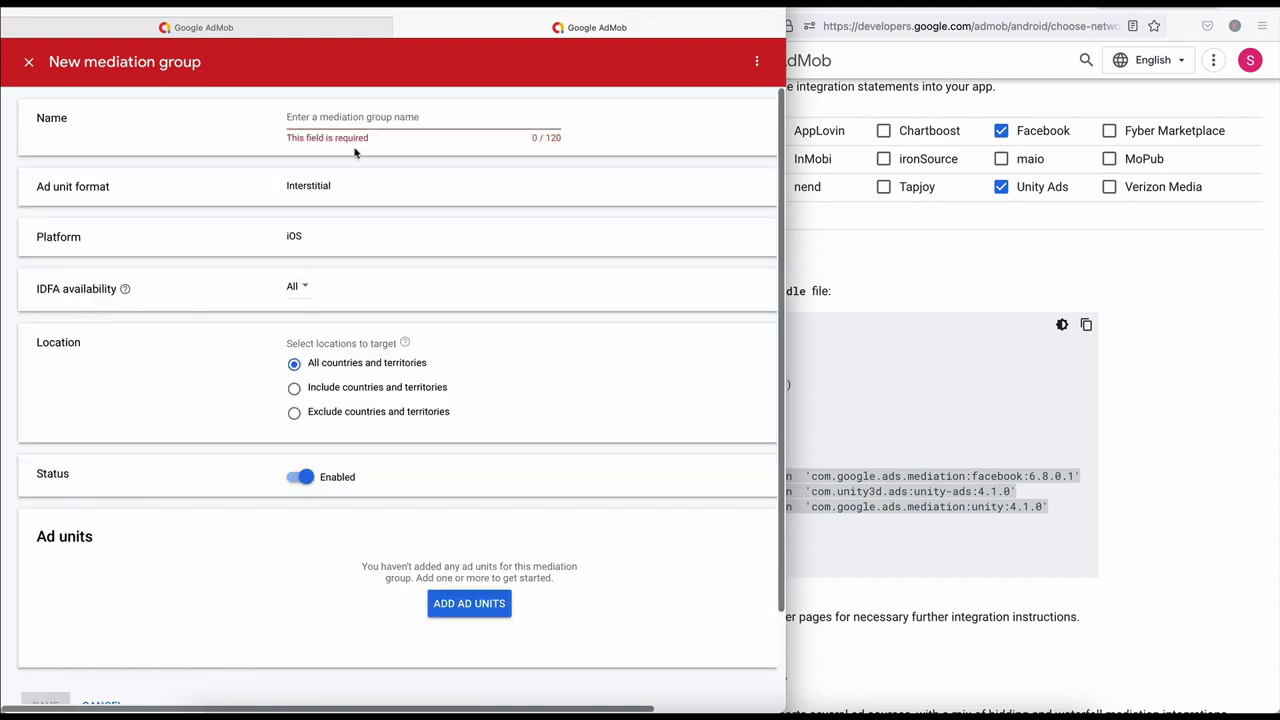
double_click(318, 181)
click(328, 118)
text(https://apps.admob.com/v2/home)
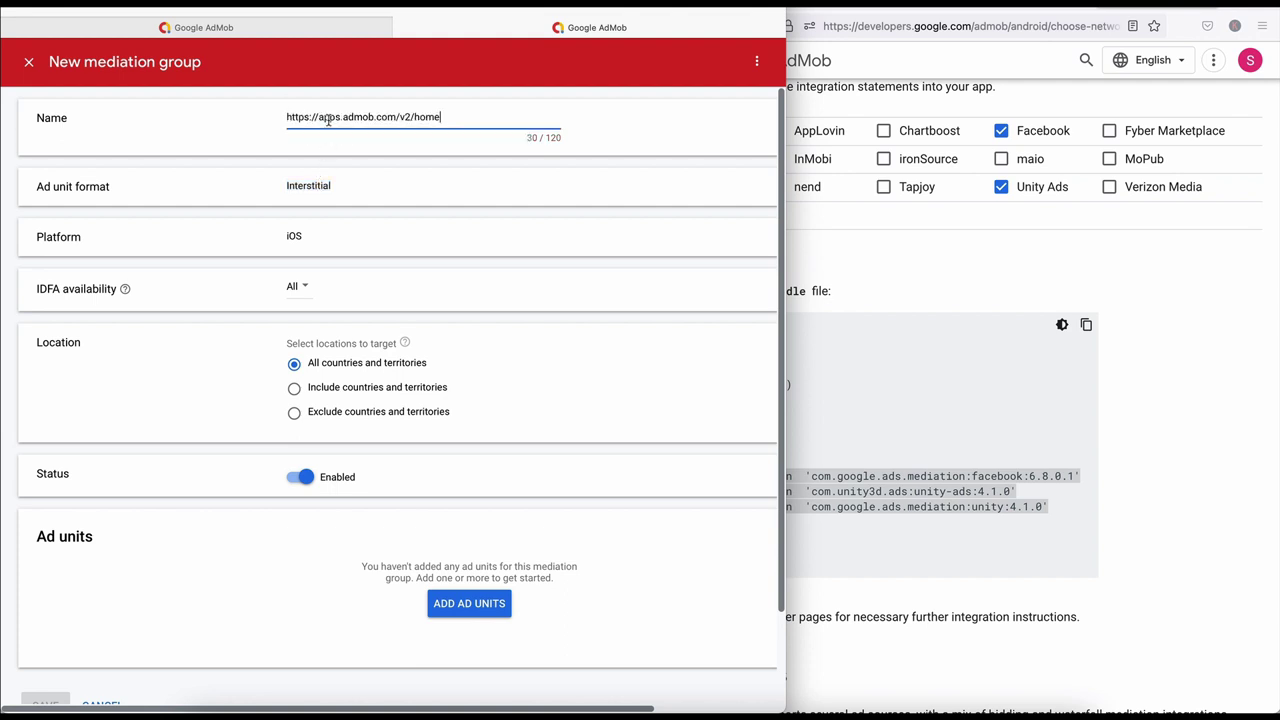
key(super+z)
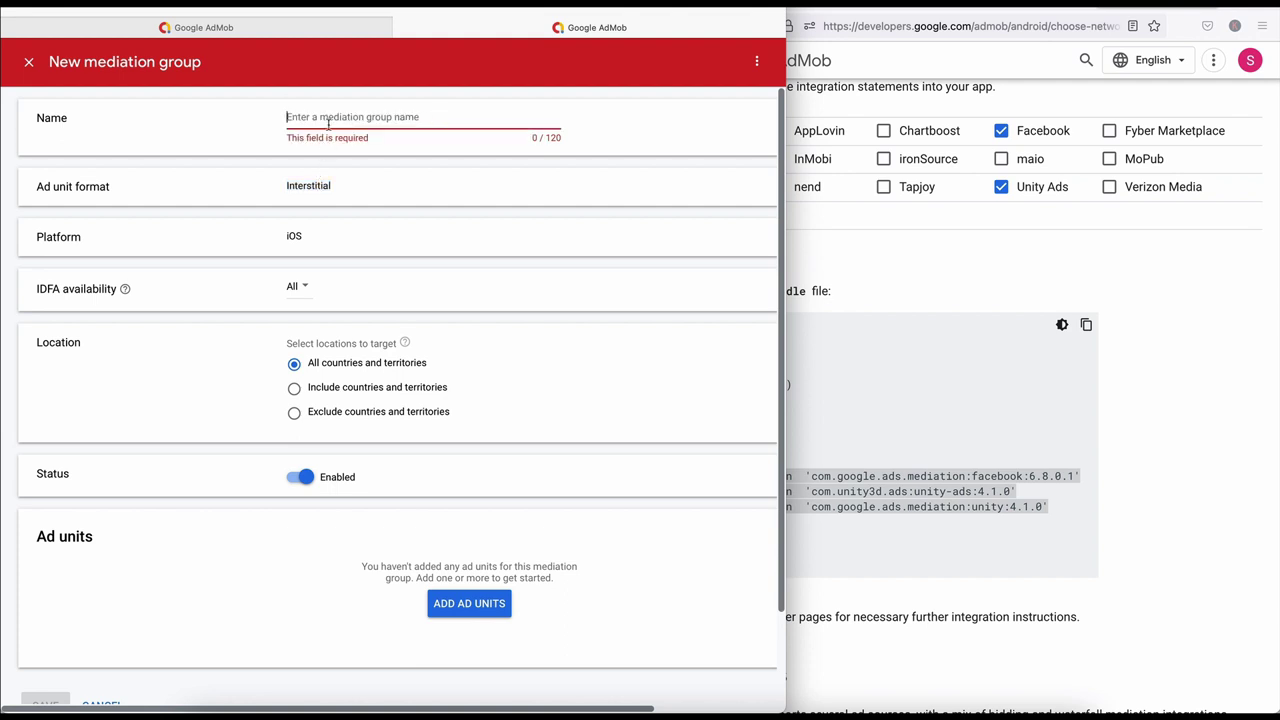
Name the mediation group InterstitialMed, reusing the word from its ad unit format.
double_click(318, 181)
key(super+c)
click(328, 117)
key(super+v)
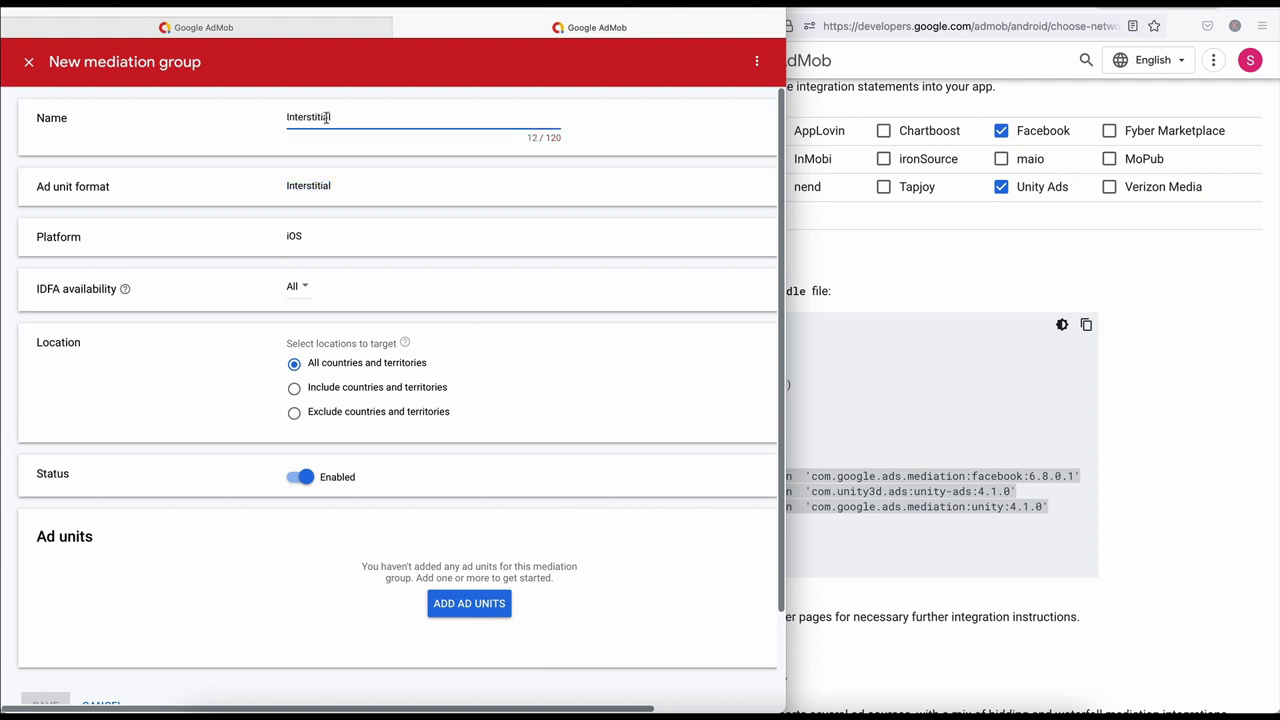
text(Med)
Review the IDFA availability options and the interstitial iOS ad unit selection, and cancel without adding any ad units.
click(296, 289)
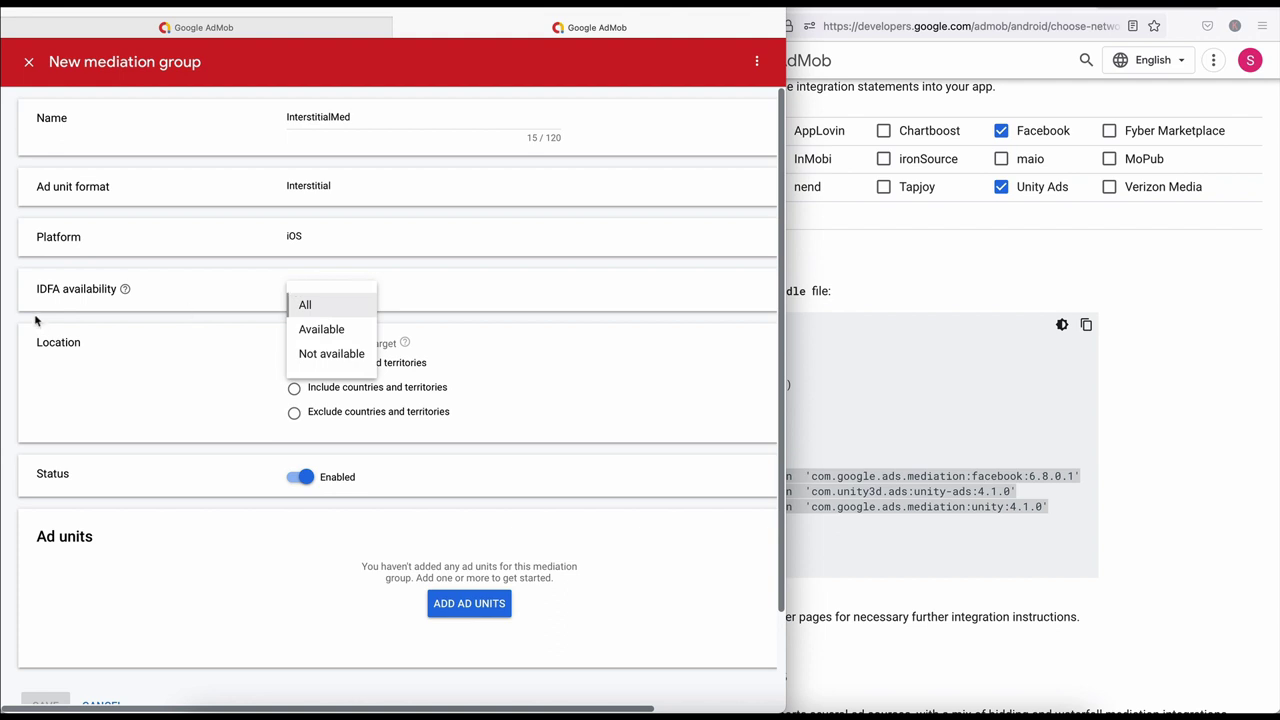
mouse_move(127, 290)
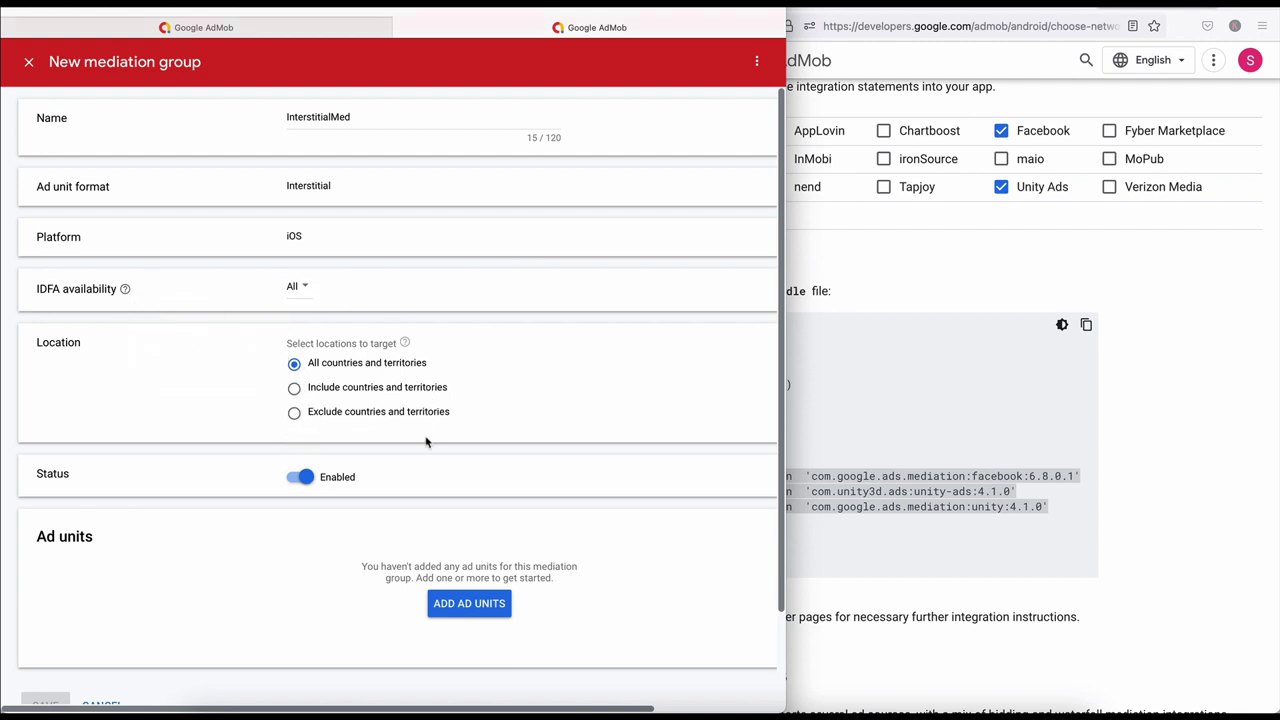
scroll(454, 477, down, 2)
click(461, 503)
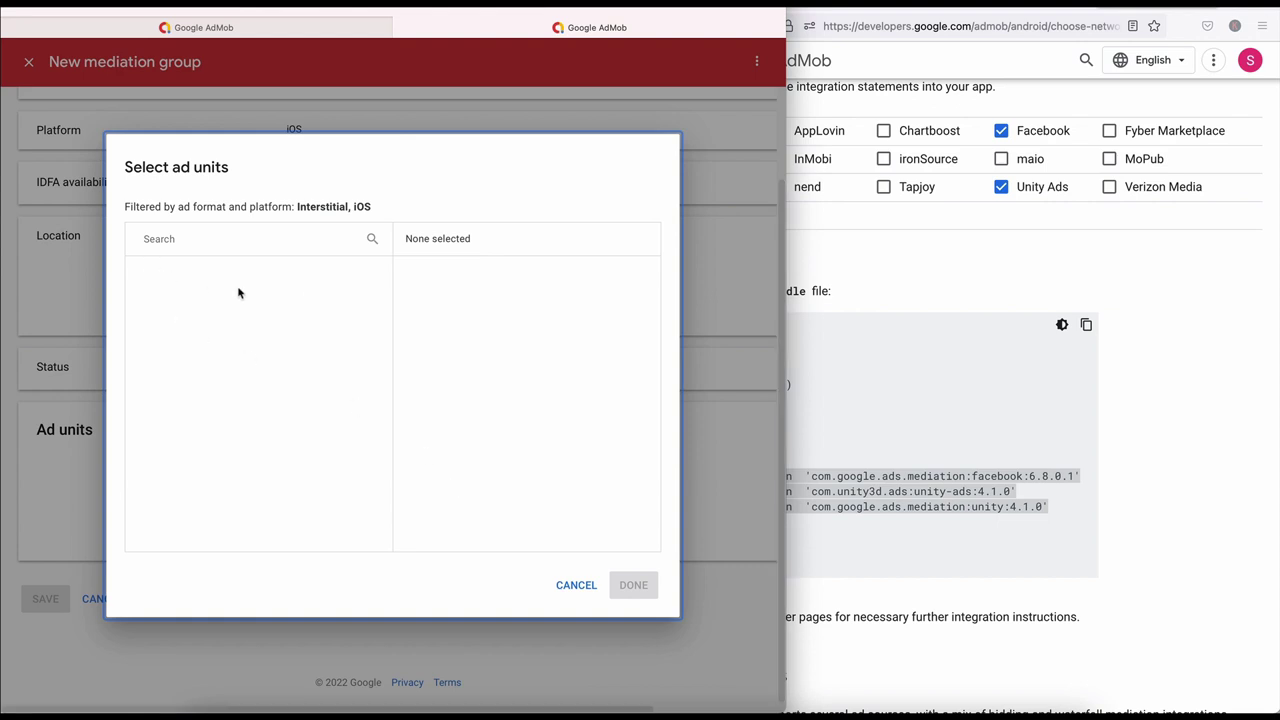
click(584, 586)
click(1213, 507)
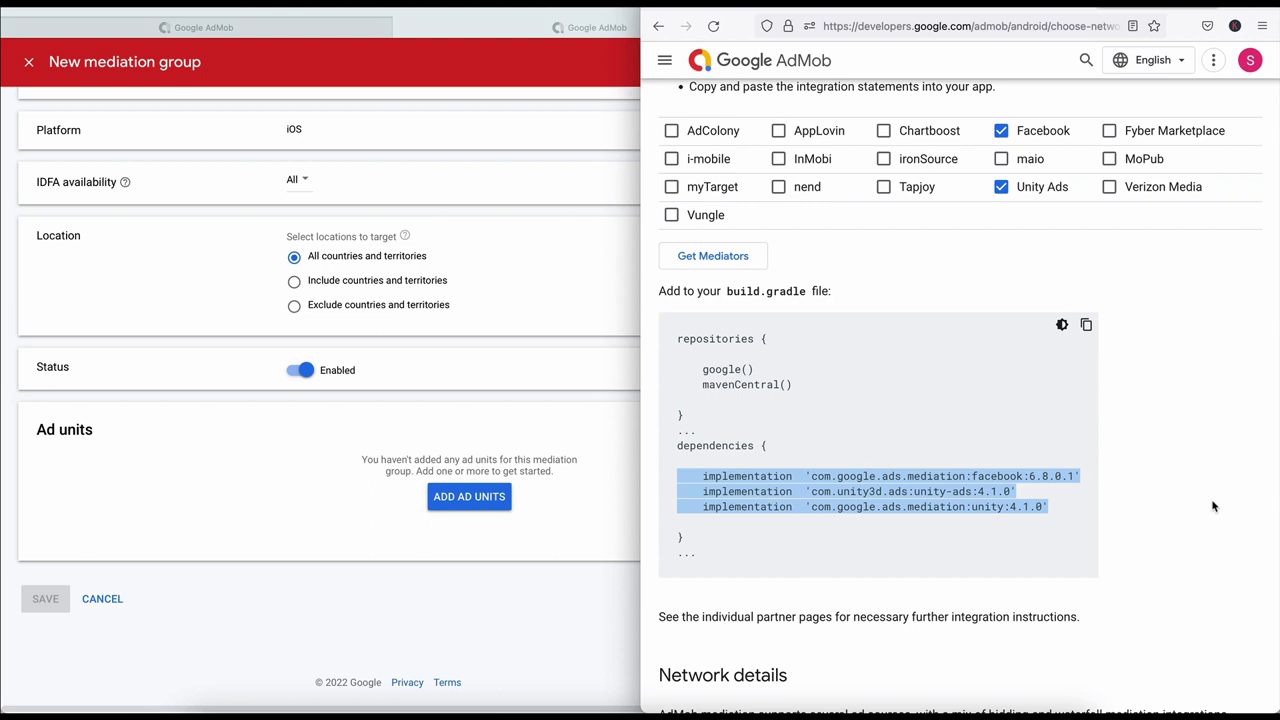
scroll(1213, 507, up, 1)
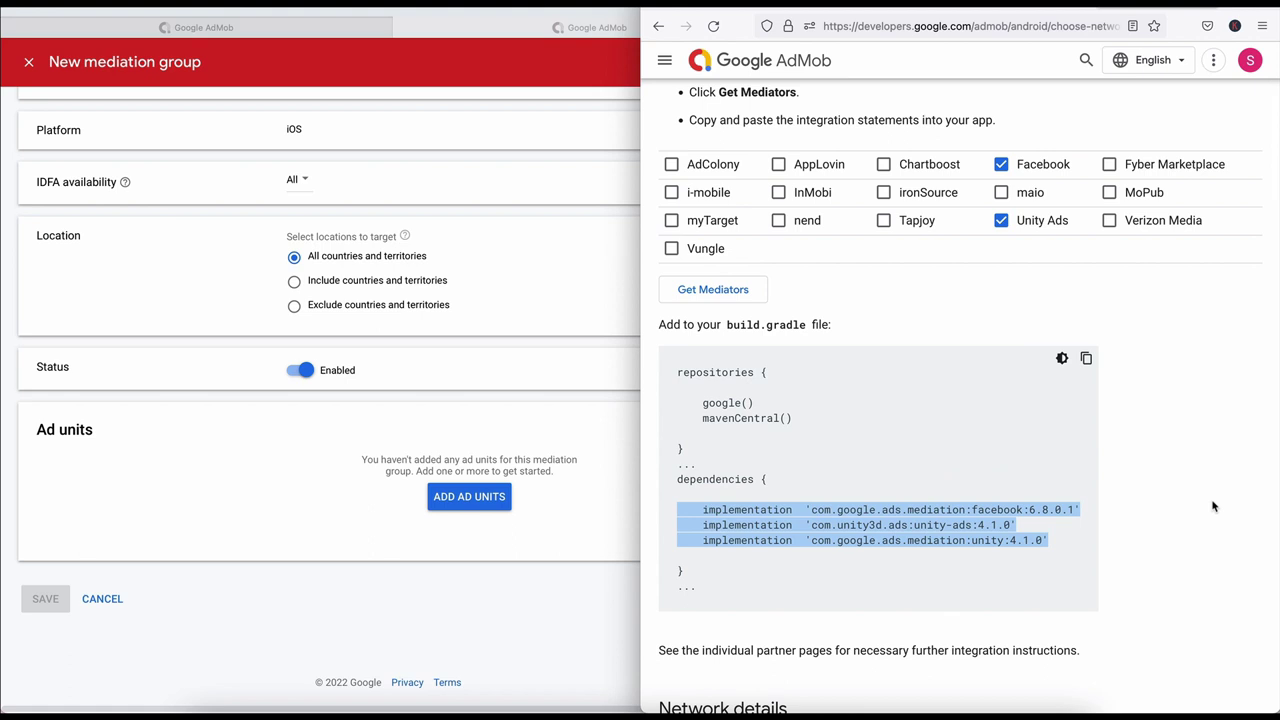
Close the new iOS mediation group without saving it and go to the AdMob Home page.
click(24, 67)
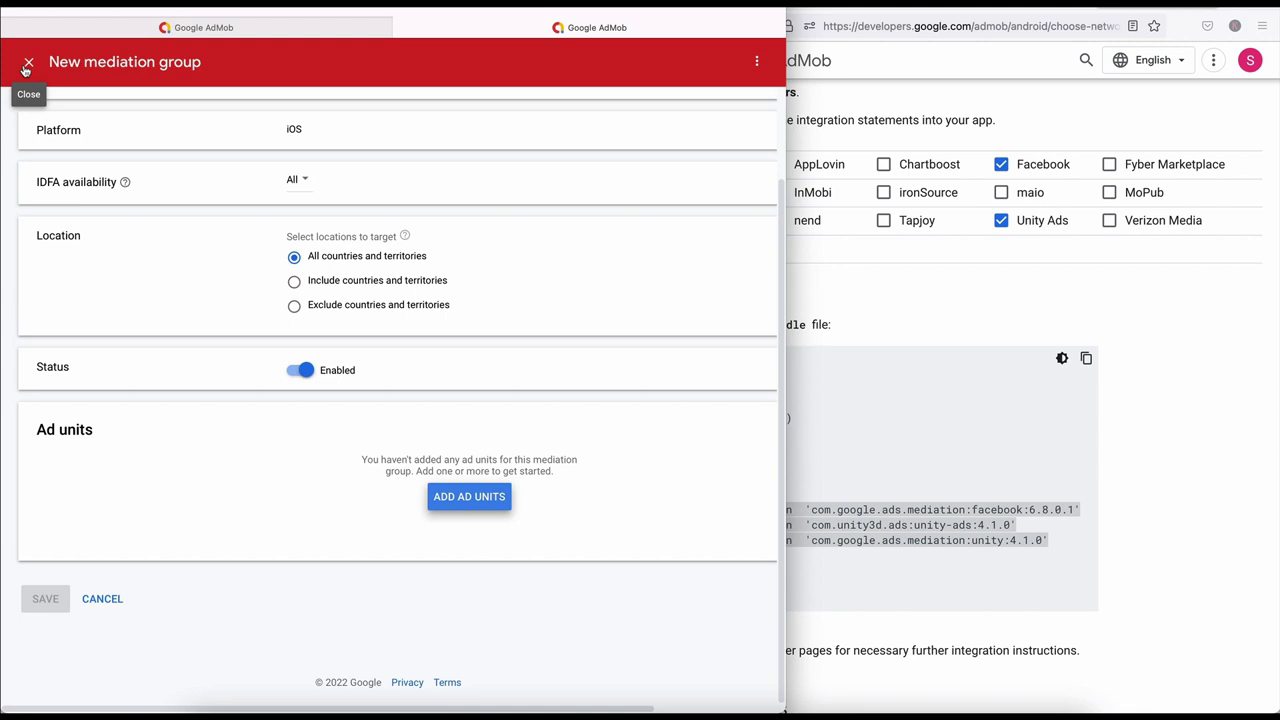
click(27, 66)
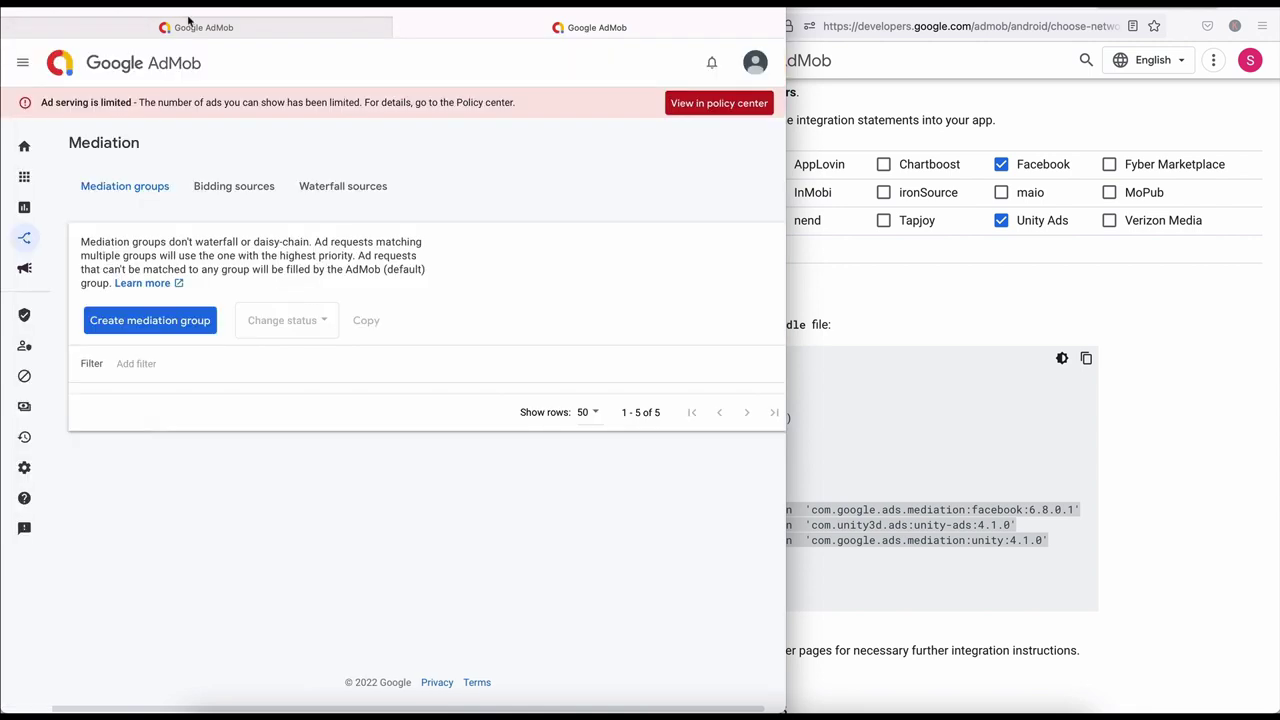
click(22, 155)
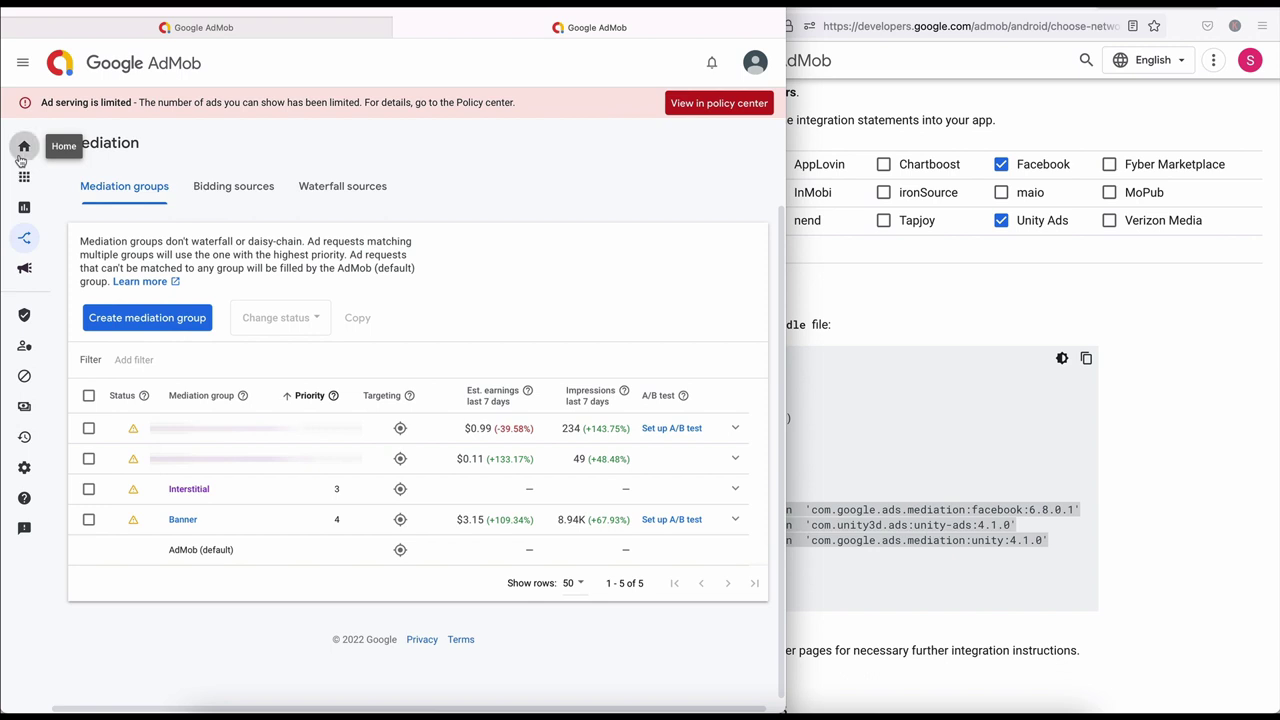